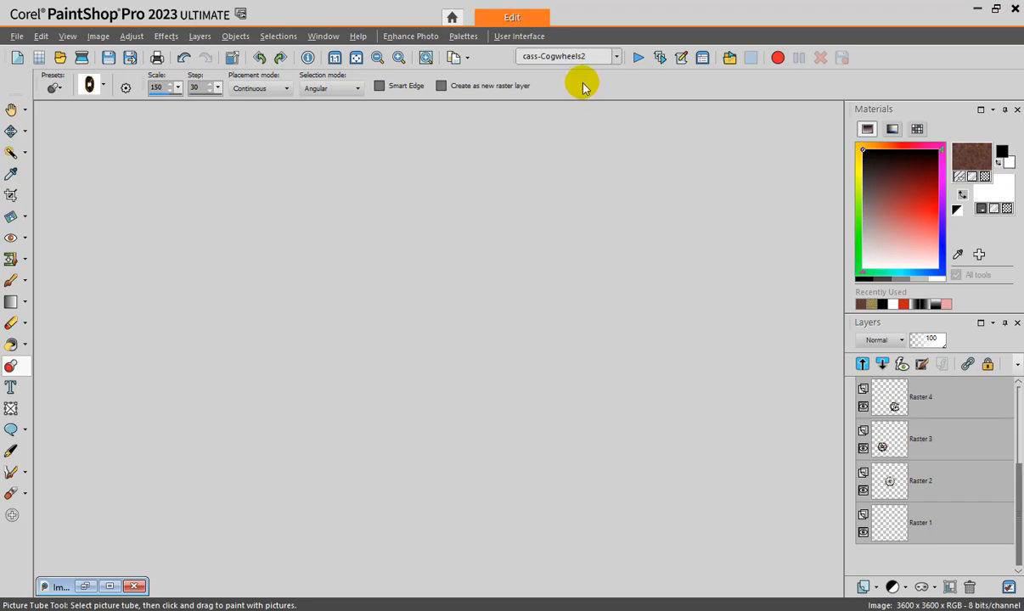
# Run the cass-Cogwheels2 script and choose the custom gear design option, 2
pyautogui.click(639, 58)
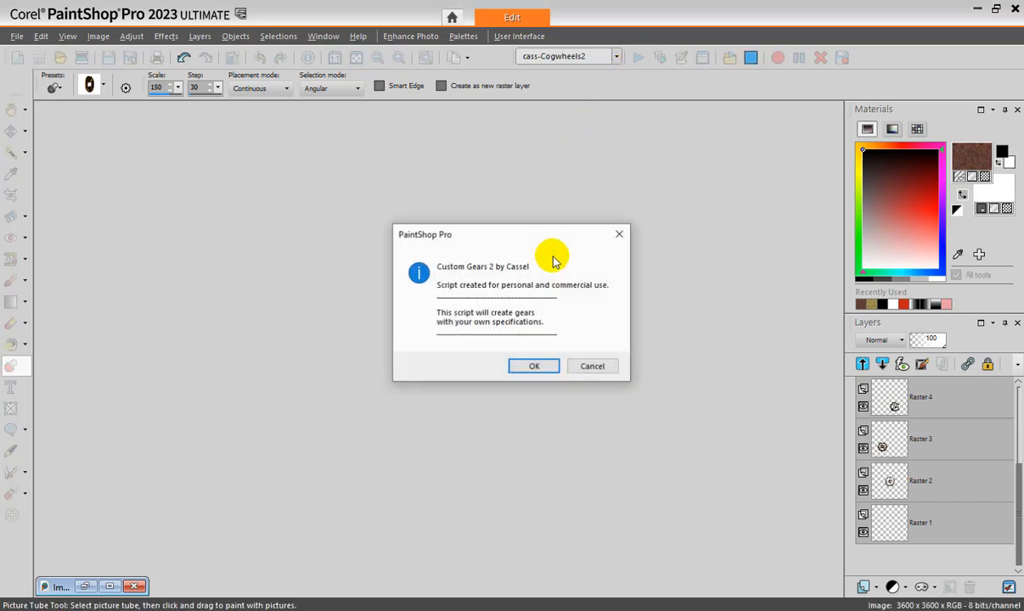
pyautogui.click(532, 366)
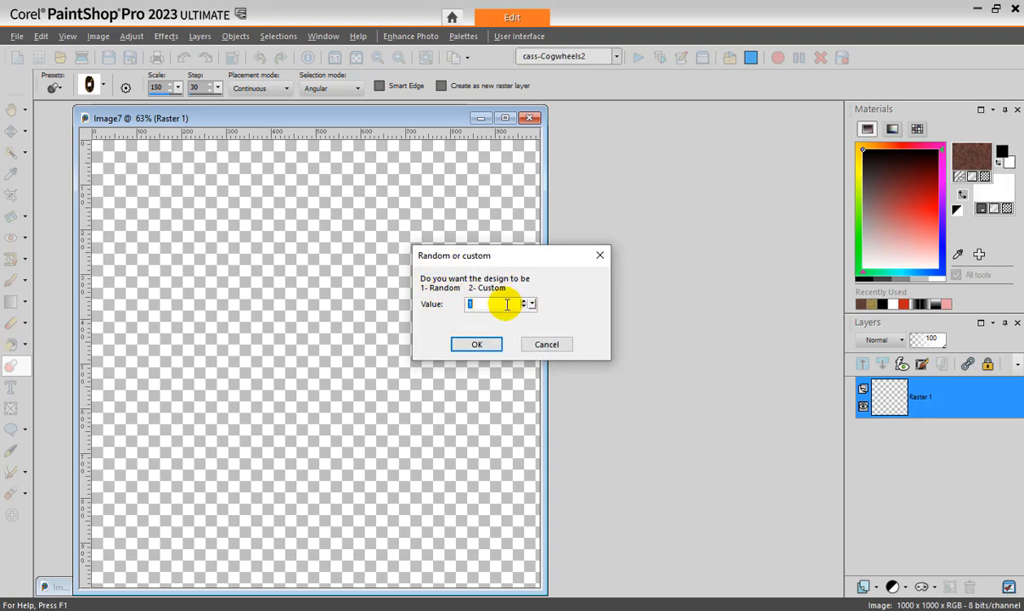
pyautogui.click(525, 301)
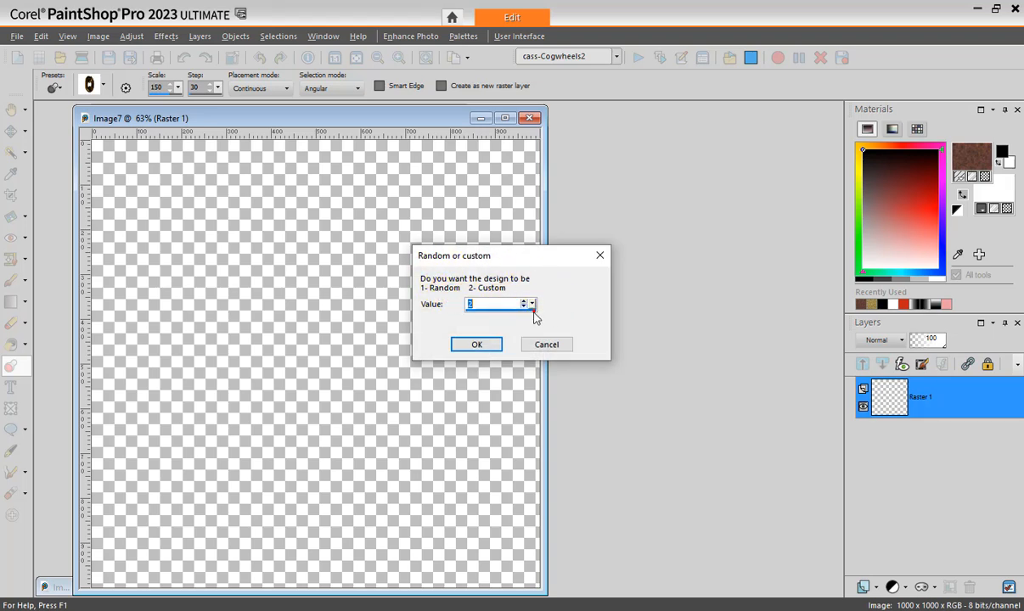
pyautogui.click(478, 345)
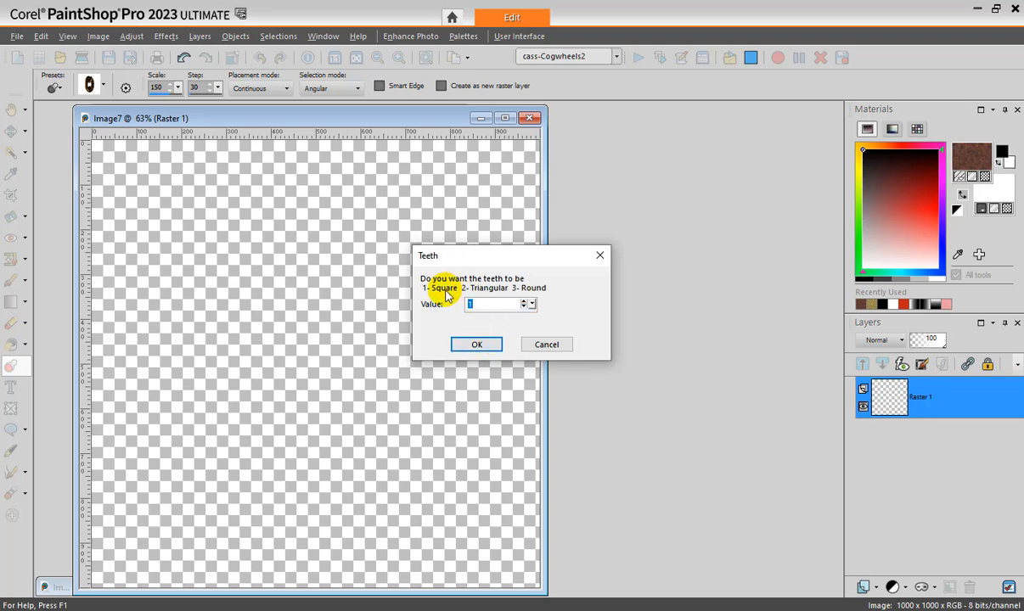
# Give the custom gear round teeth and set the number of teeth to 20
pyautogui.click(532, 310)
pyautogui.click(477, 345)
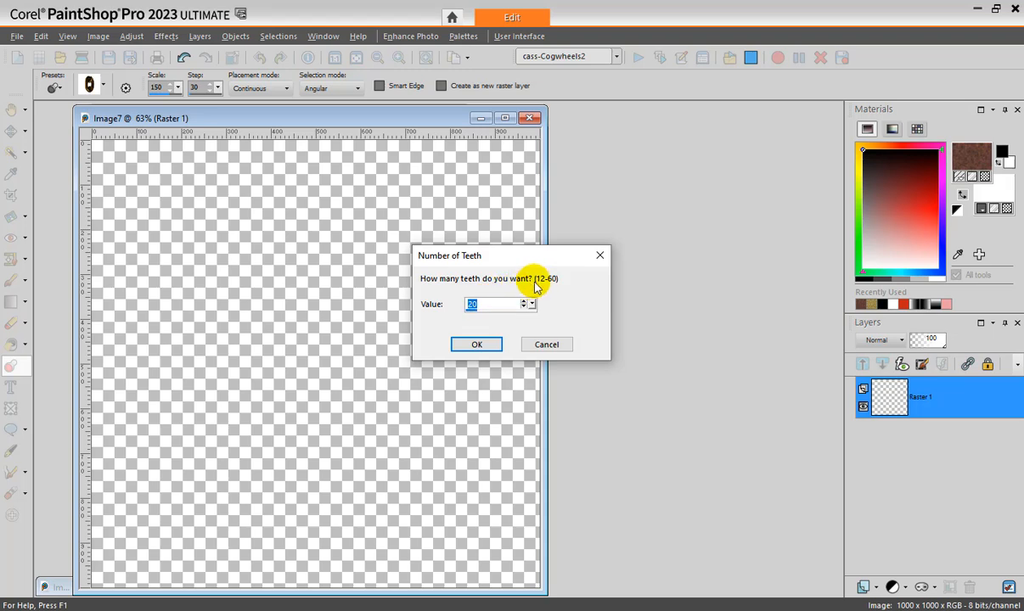
pyautogui.click(481, 343)
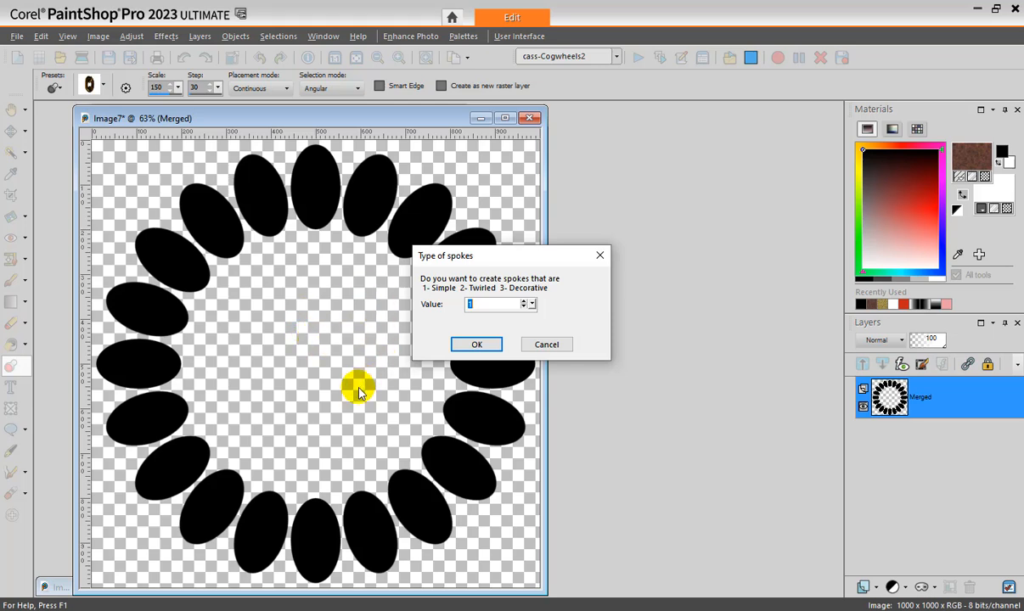
# Choose twirled spokes for the gear, set their number to 8, and finish the script
pyautogui.click(476, 344)
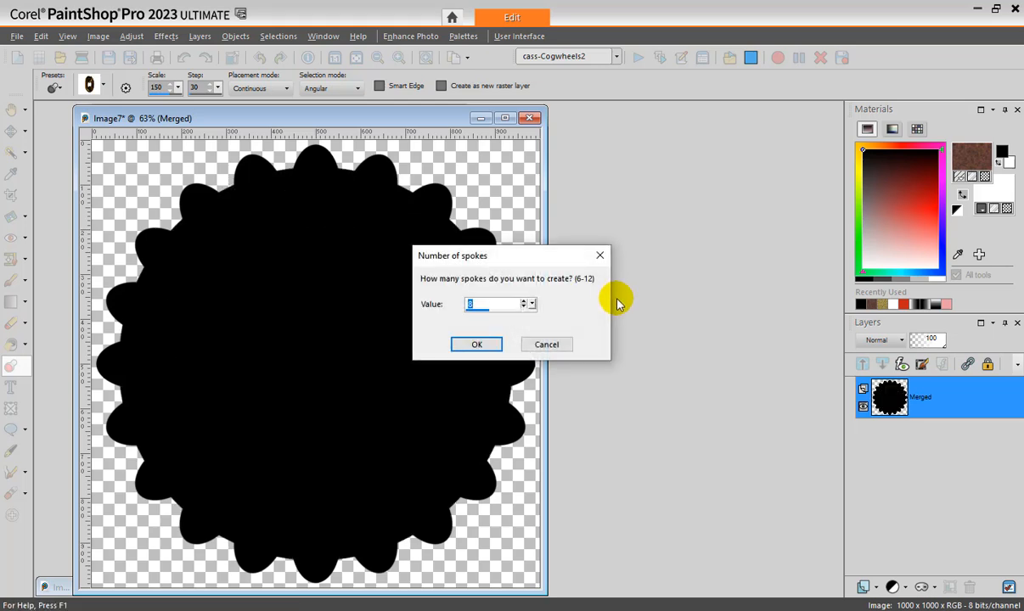
pyautogui.click(478, 345)
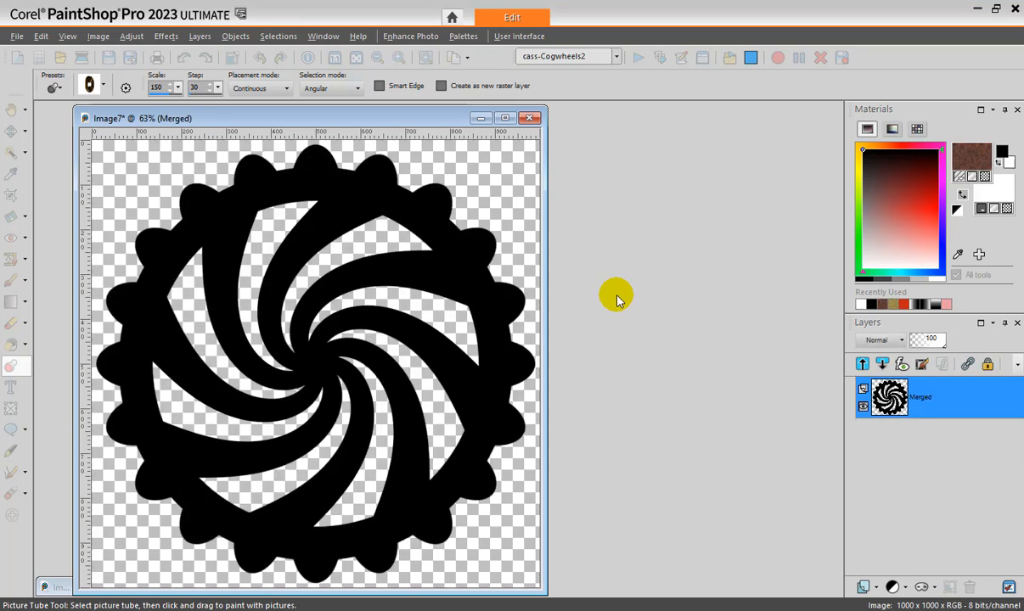
pyautogui.click(609, 354)
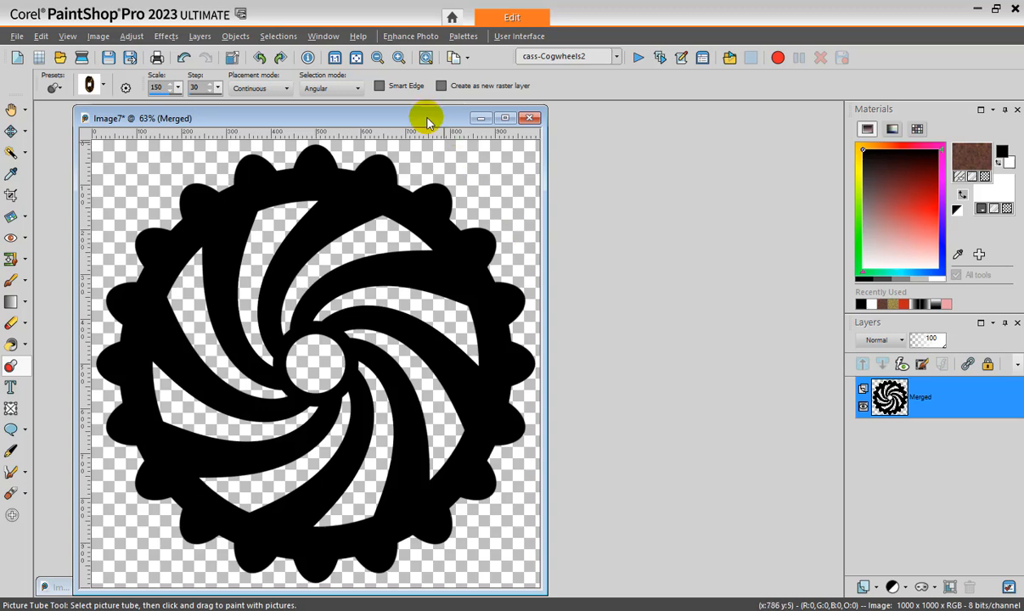
# Apply the Sculpture texture effect to the black gear using the cass-Rust04 pattern at size 100 and depth 50
pyautogui.moveTo(428, 124); pyautogui.dragTo(476, 125)
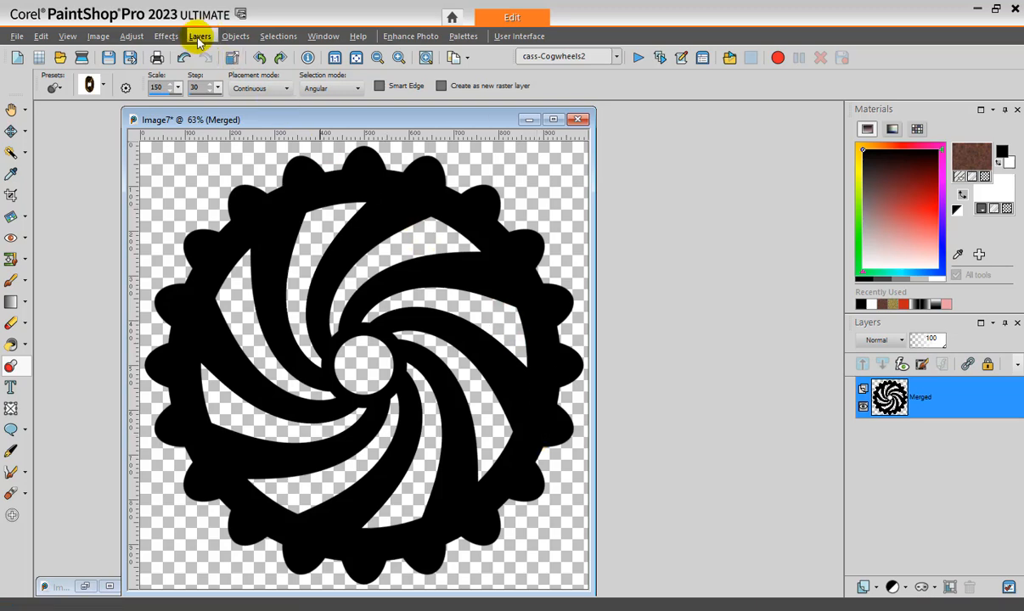
pyautogui.click(166, 38)
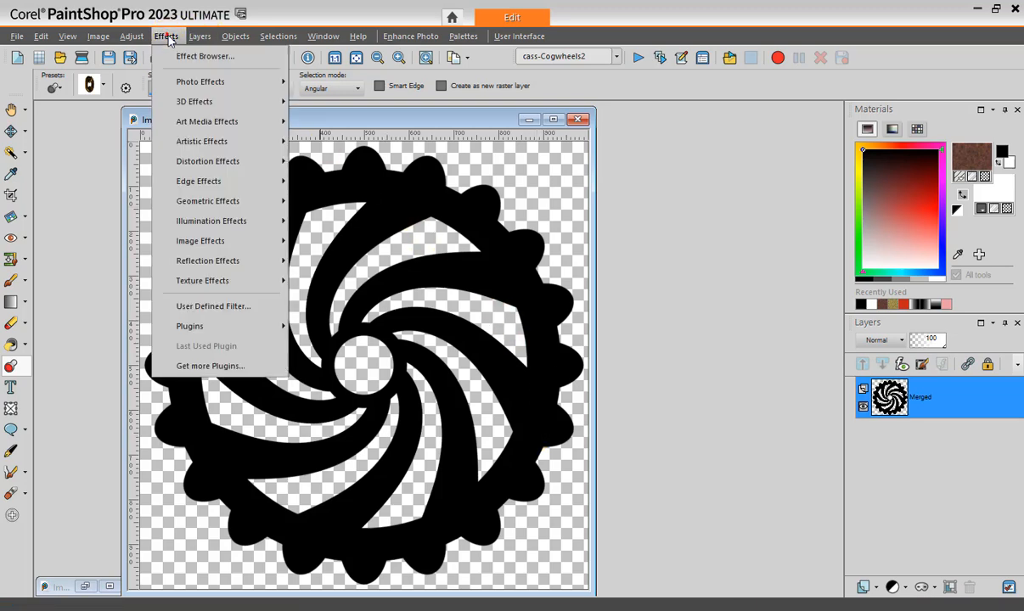
pyautogui.moveTo(201, 285)
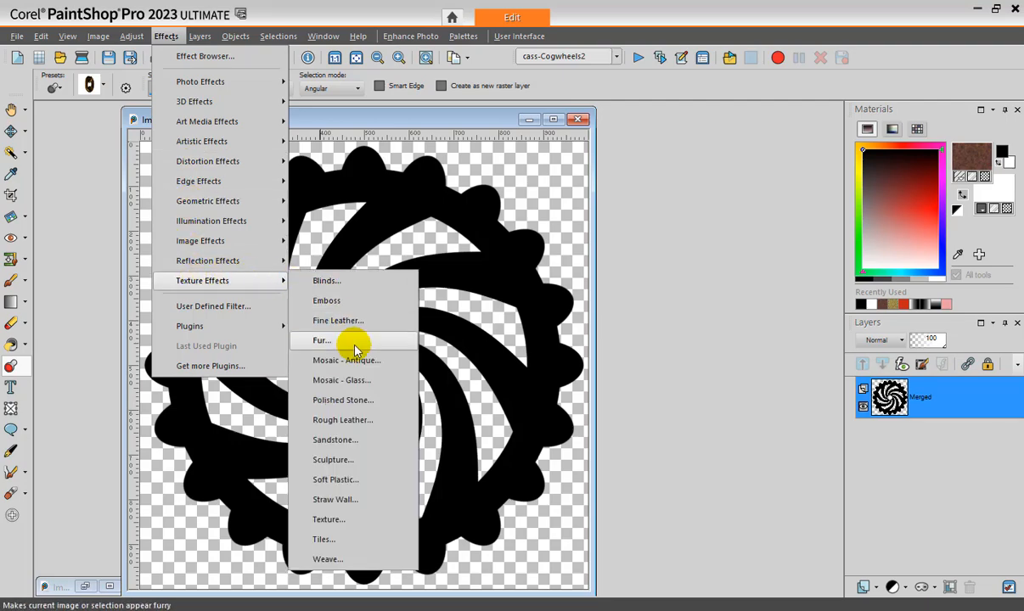
pyautogui.click(334, 461)
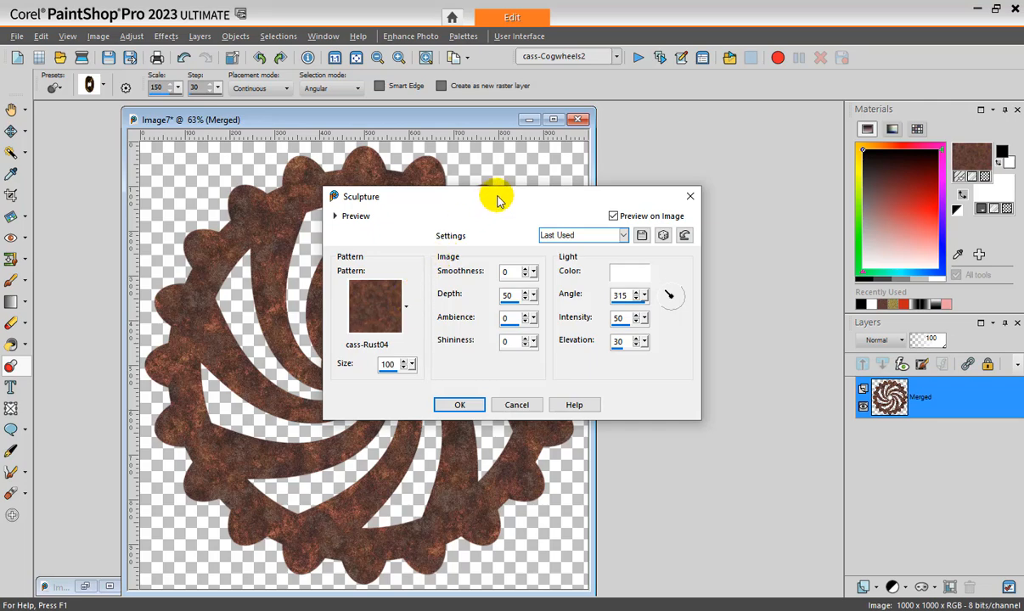
pyautogui.moveTo(497, 199); pyautogui.dragTo(695, 188)
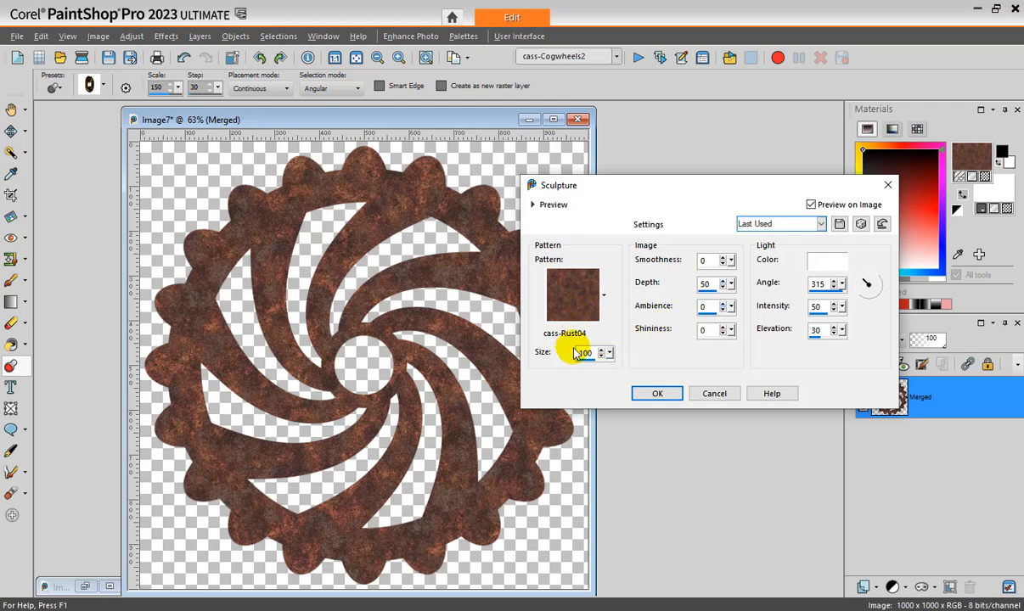
pyautogui.click(656, 393)
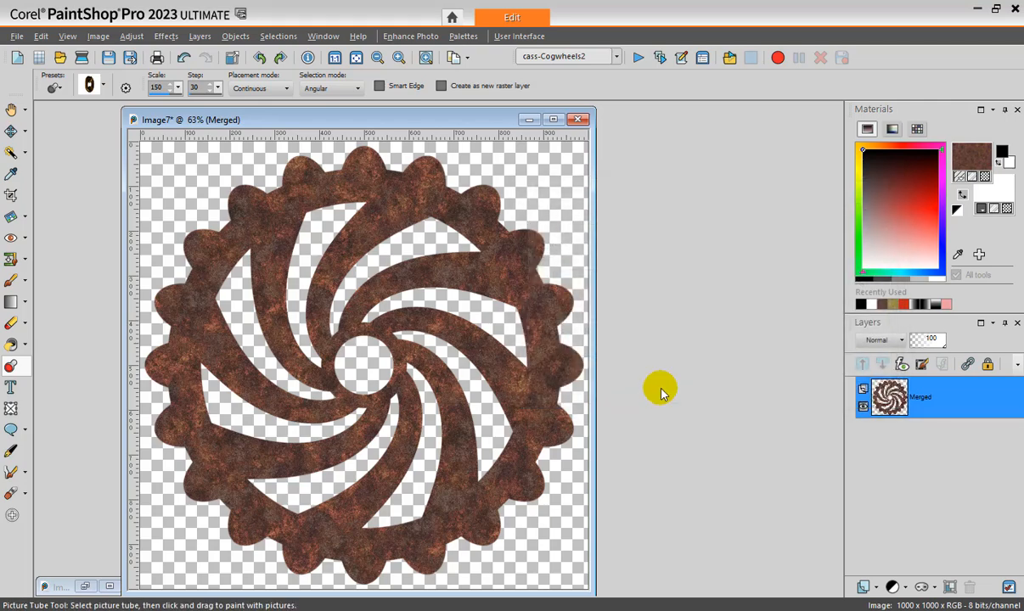
# Apply an Inner Bevel to the rusty gear with width 12 and depth 41
pyautogui.click(167, 36)
pyautogui.moveTo(270, 102)
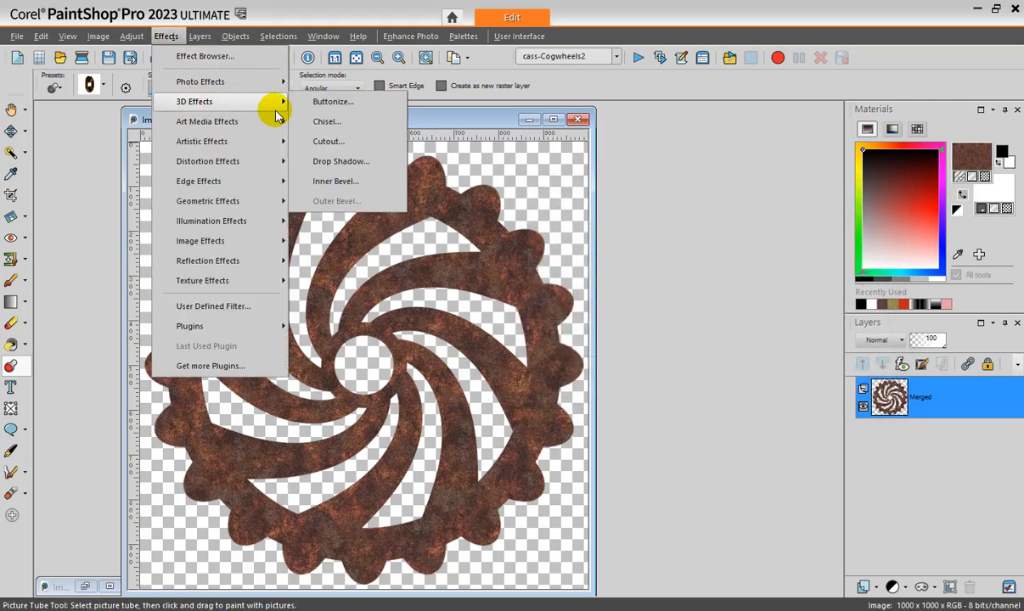
pyautogui.click(327, 178)
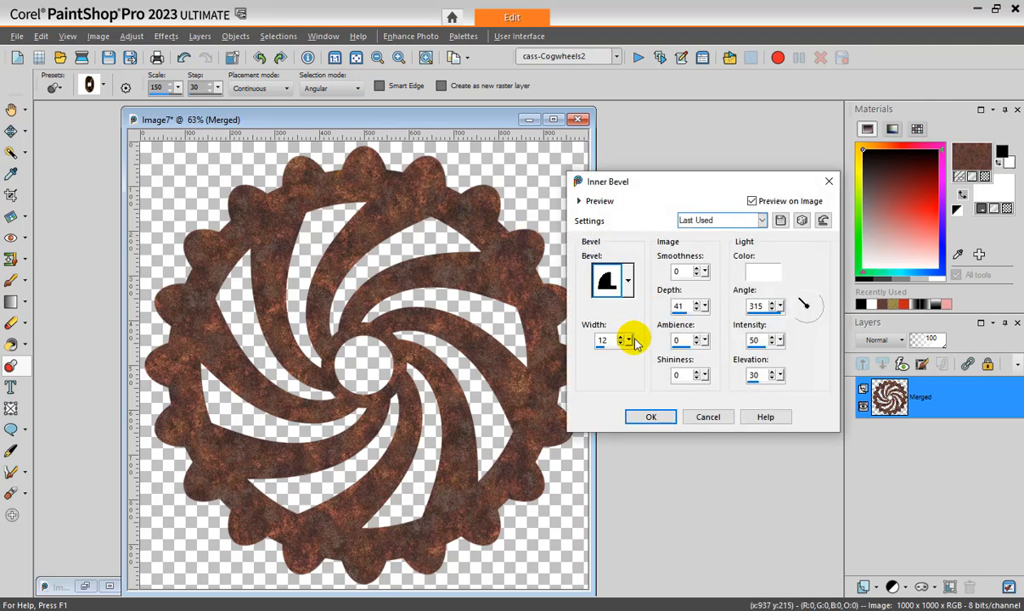
pyautogui.click(651, 417)
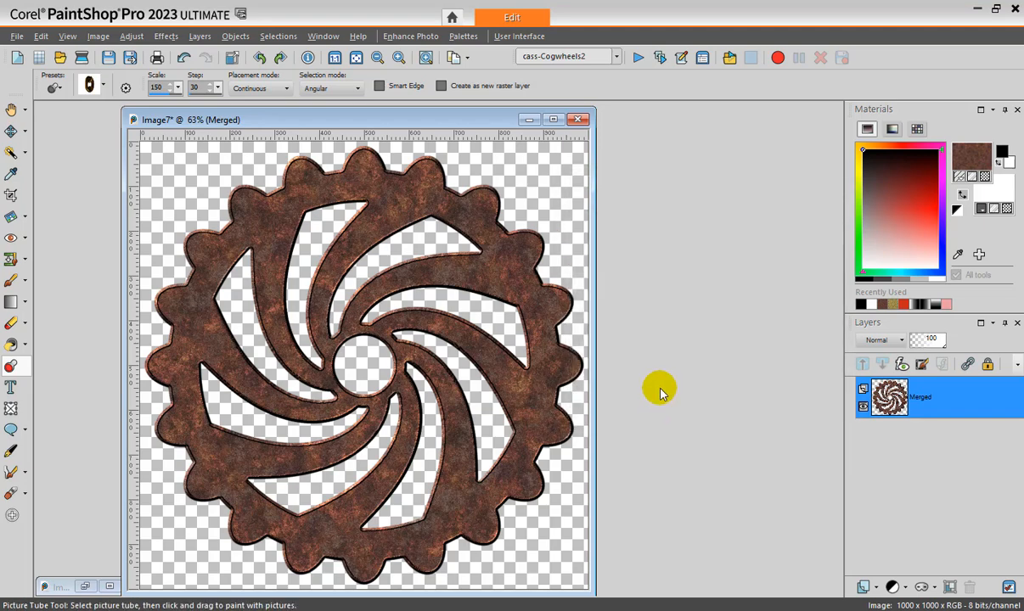
# Paste the finished rusty gear as a new layer in the multi-gear image and move it above the bronze twirled gear
pyautogui.click(527, 120)
pyautogui.click(83, 586)
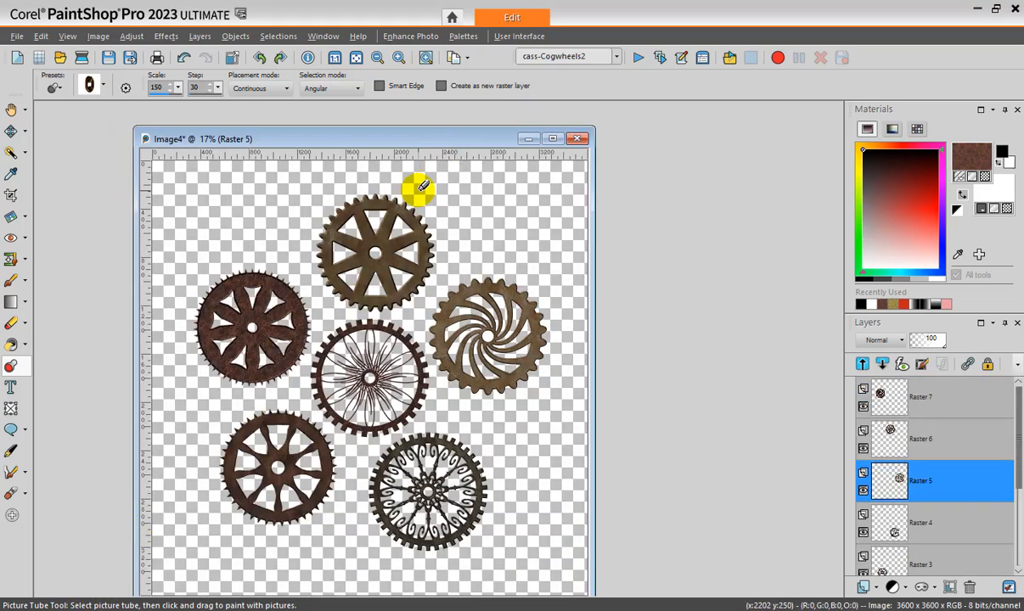
pyautogui.hotkey('ctrl', 'v')
pyautogui.press('m')
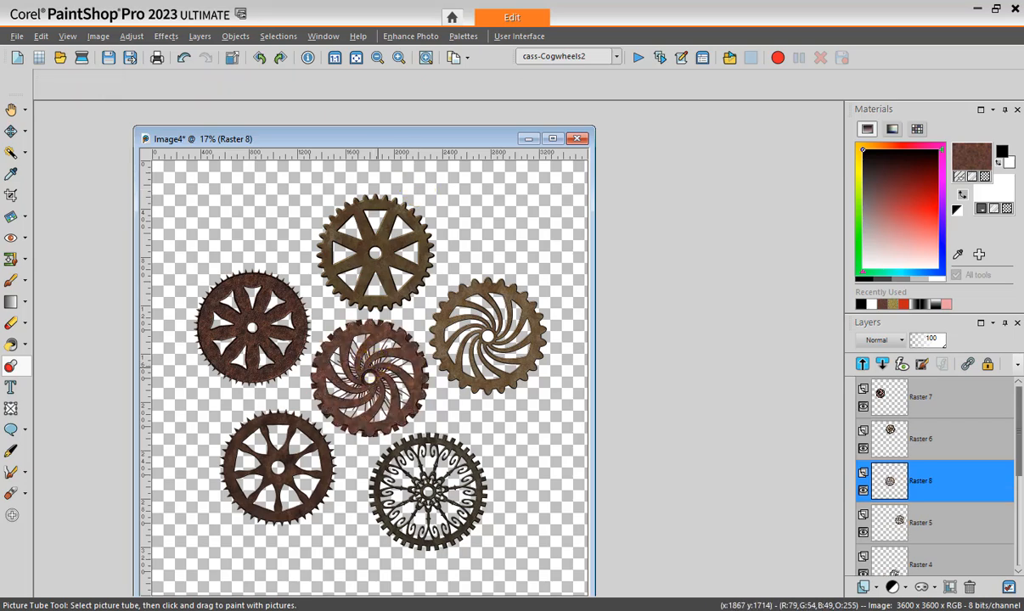
pyautogui.moveTo(404, 391); pyautogui.dragTo(518, 227)
# Reposition the surrounding gears and the pasted gear so that they are spaced apart without overlapping
pyautogui.moveTo(422, 273); pyautogui.dragTo(397, 261)
pyautogui.moveTo(285, 304); pyautogui.dragTo(271, 308)
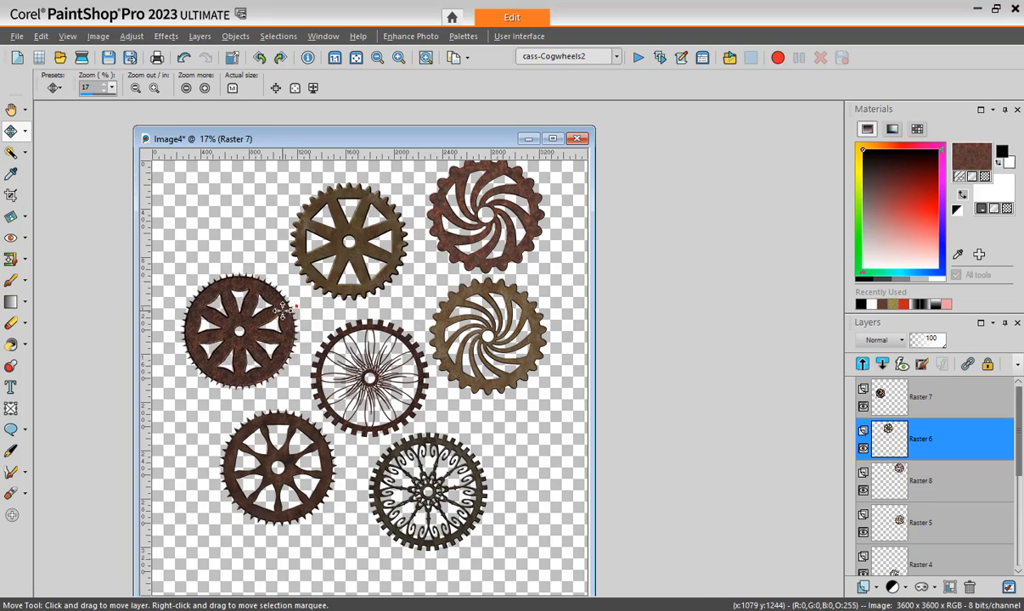
pyautogui.moveTo(317, 393); pyautogui.dragTo(309, 393)
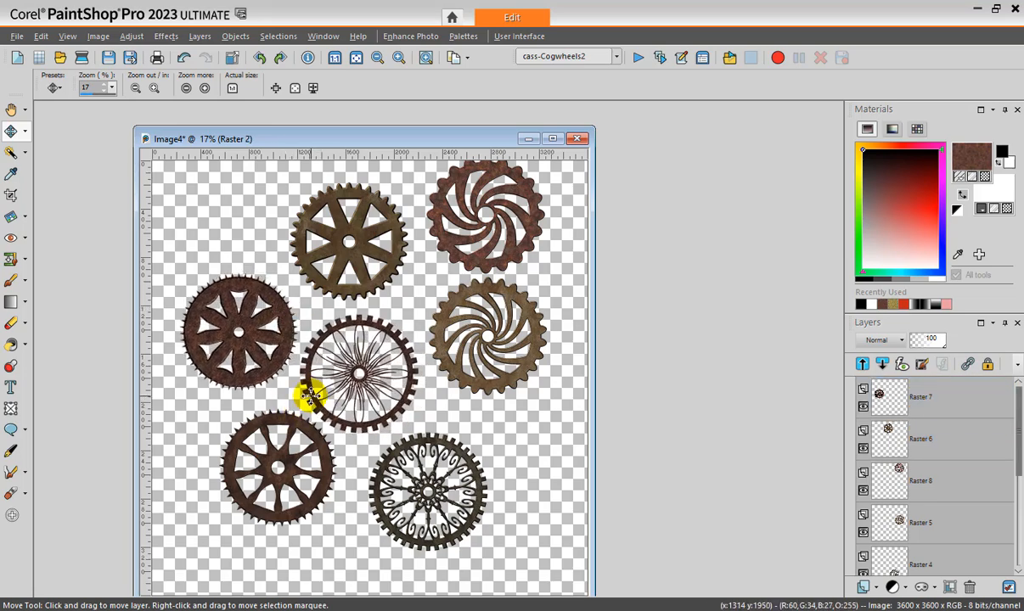
pyautogui.moveTo(510, 379); pyautogui.dragTo(514, 417)
pyautogui.moveTo(478, 262); pyautogui.dragTo(481, 288)
pyautogui.moveTo(373, 251); pyautogui.dragTo(379, 253)
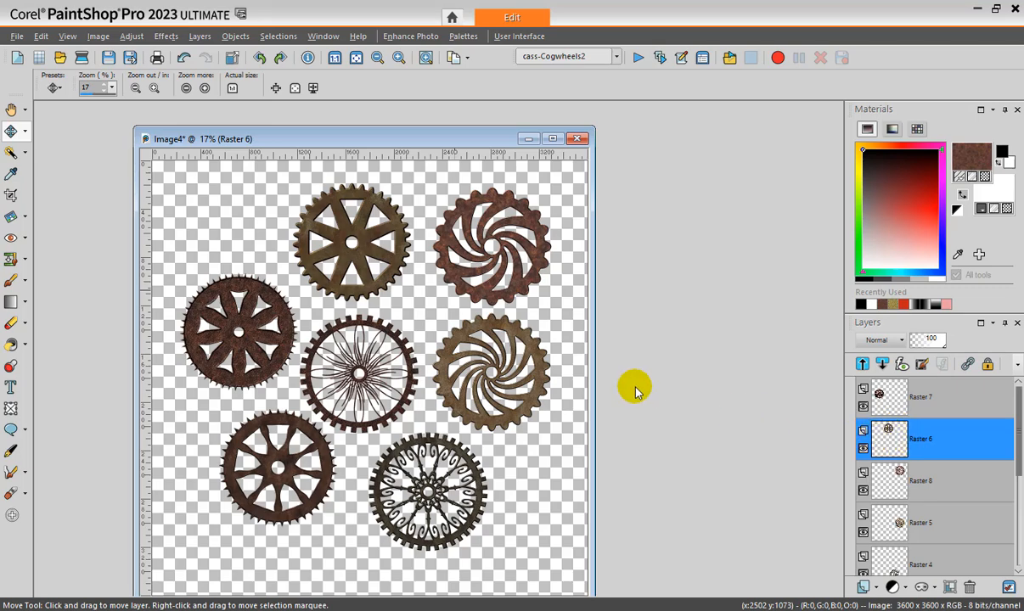
# Scale the bronze straight-spoked gear to about 46%, centre it on the spiked rusty gear, and move its layer above Raster 7
pyautogui.click(24, 132)
pyautogui.click(49, 136)
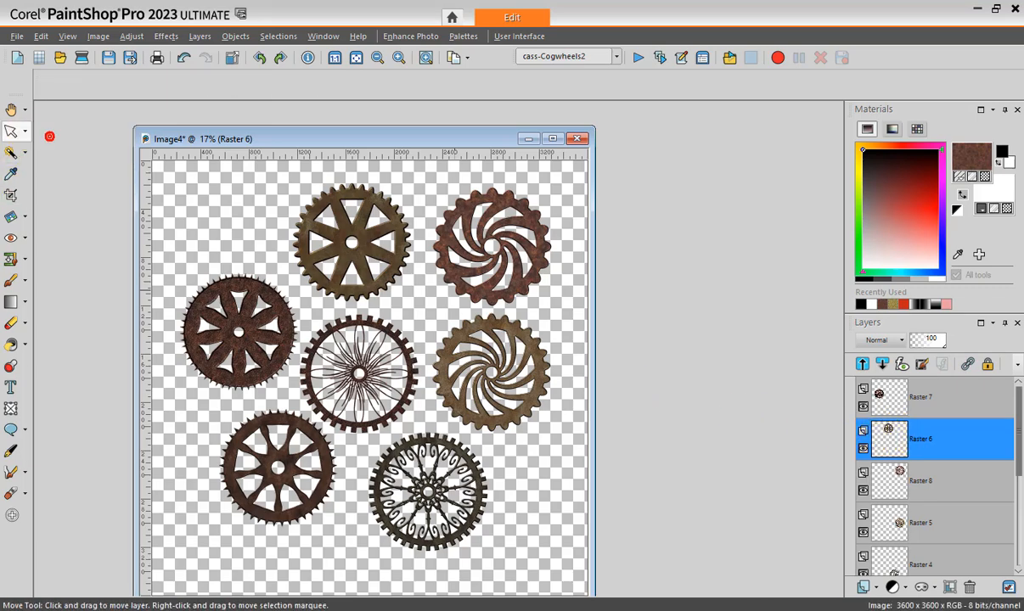
pyautogui.moveTo(413, 185); pyautogui.dragTo(241, 333)
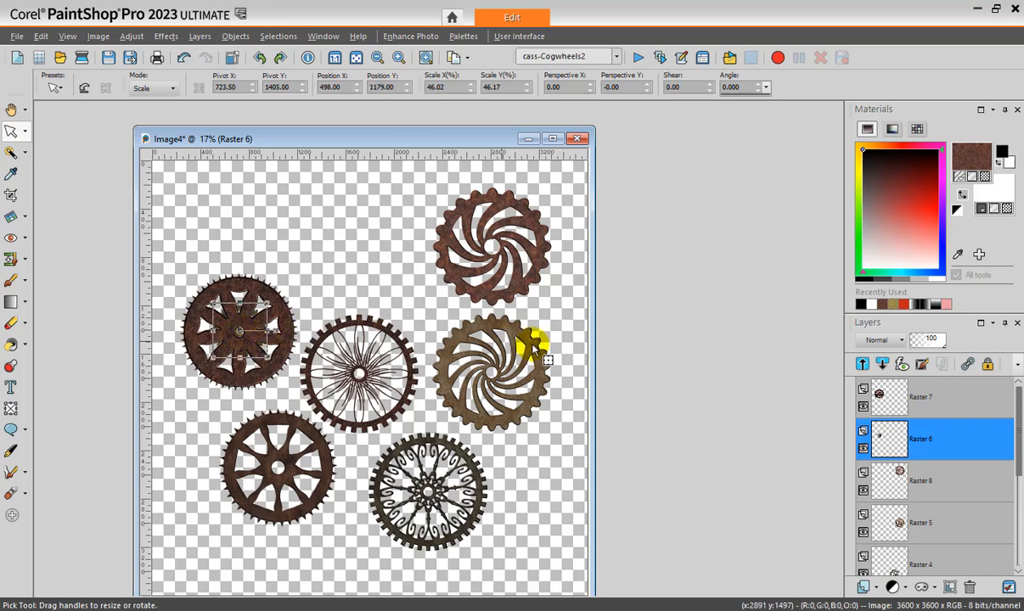
pyautogui.moveTo(923, 395); pyautogui.dragTo(915, 389)
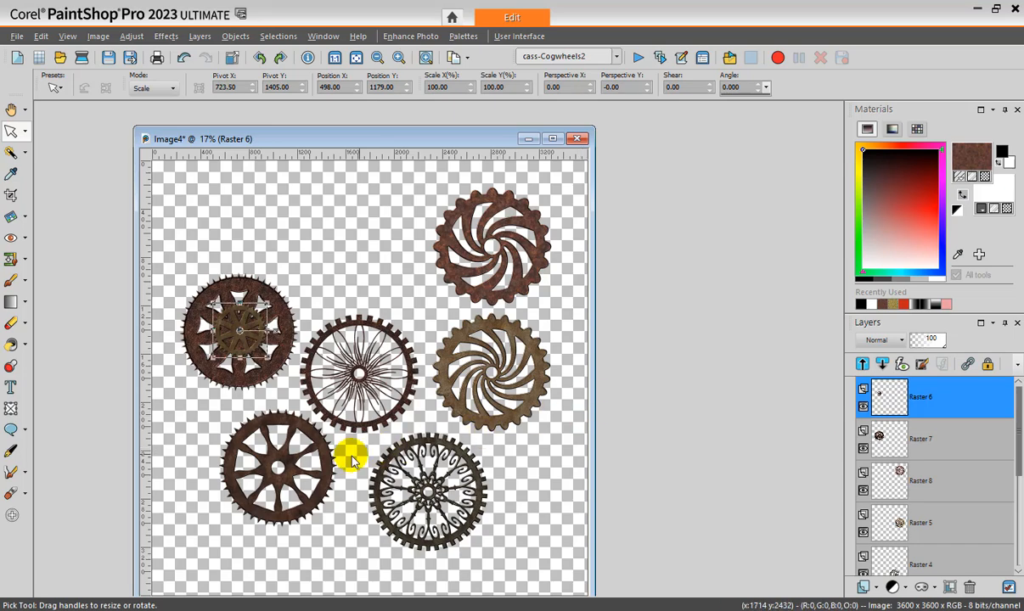
# Scale the Raster 3 gear to about 60%, centre it on the ornate dark gear, and move its layer above Raster 4
pyautogui.click(287, 474)
pyautogui.click(289, 475)
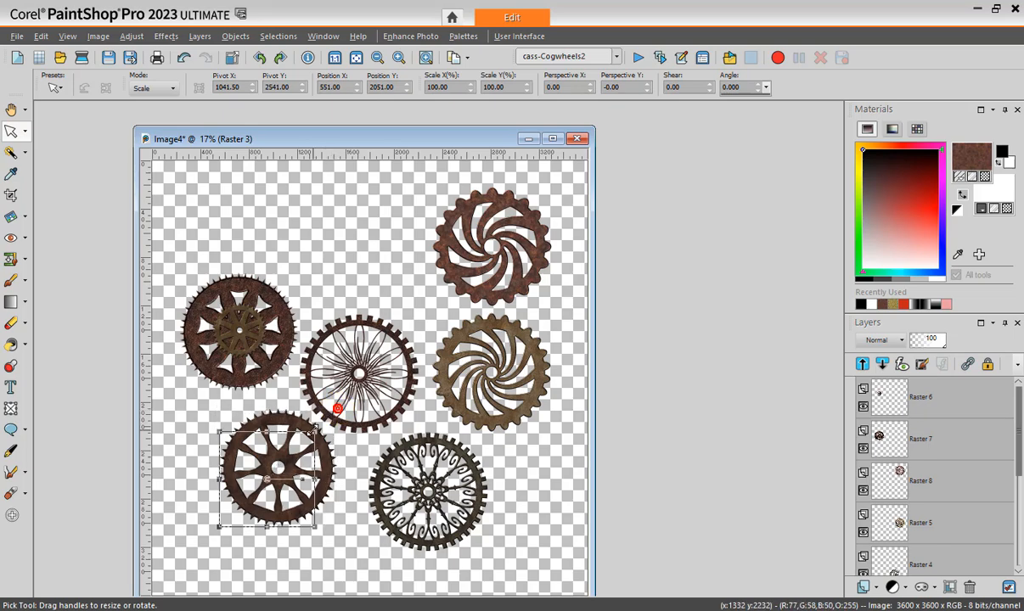
pyautogui.moveTo(338, 410); pyautogui.dragTo(292, 455)
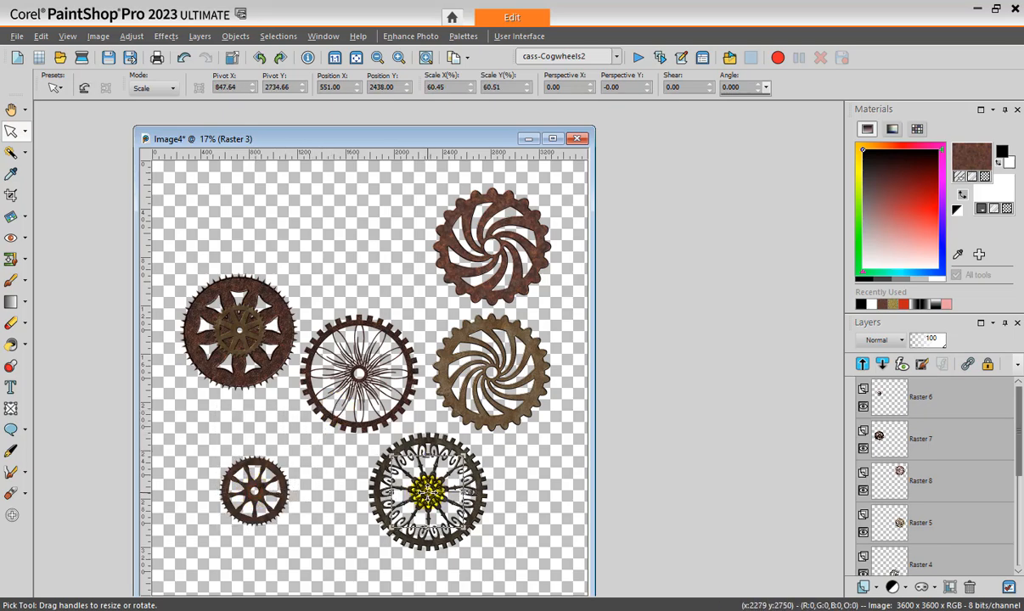
pyautogui.moveTo(428, 493); pyautogui.dragTo(428, 491)
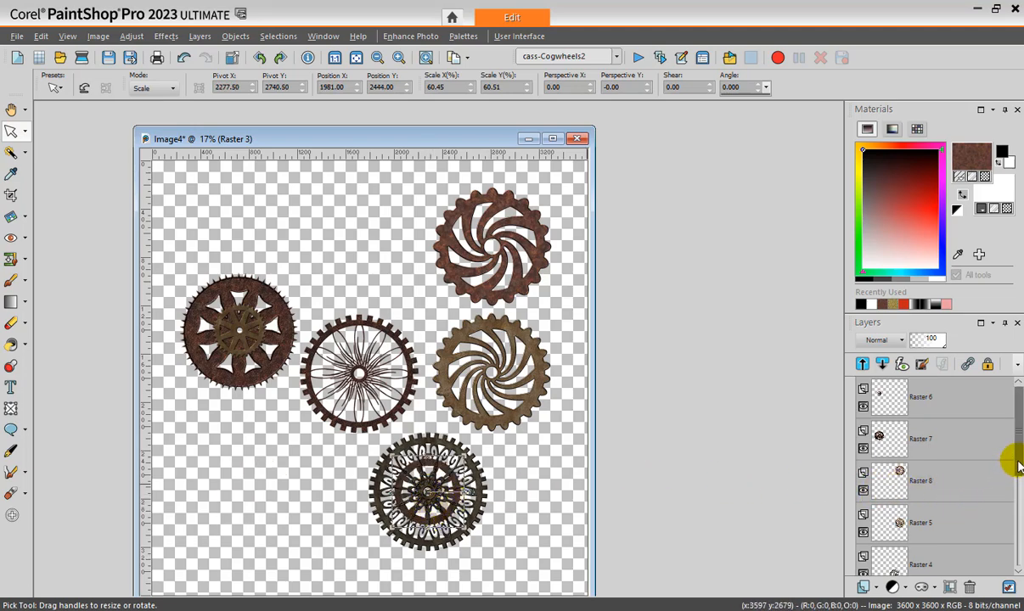
pyautogui.scroll(-2, 1018, 466)
pyautogui.moveTo(949, 523); pyautogui.dragTo(915, 457)
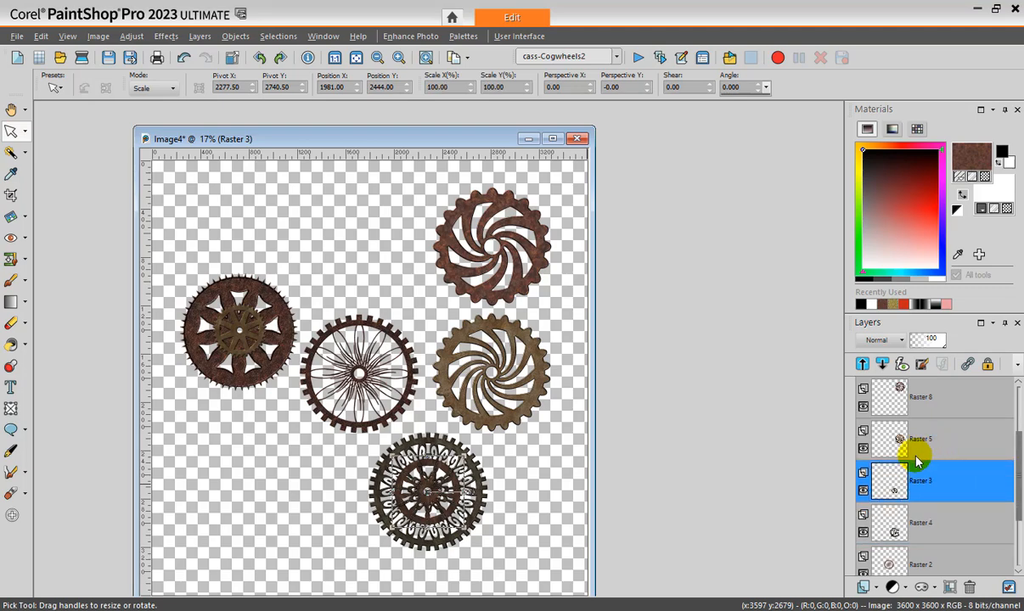
# Scale the rusty twirled gear to about 32% and centre it on the stacked ornate gear
pyautogui.click(540, 254)
pyautogui.moveTo(548, 191); pyautogui.dragTo(447, 284)
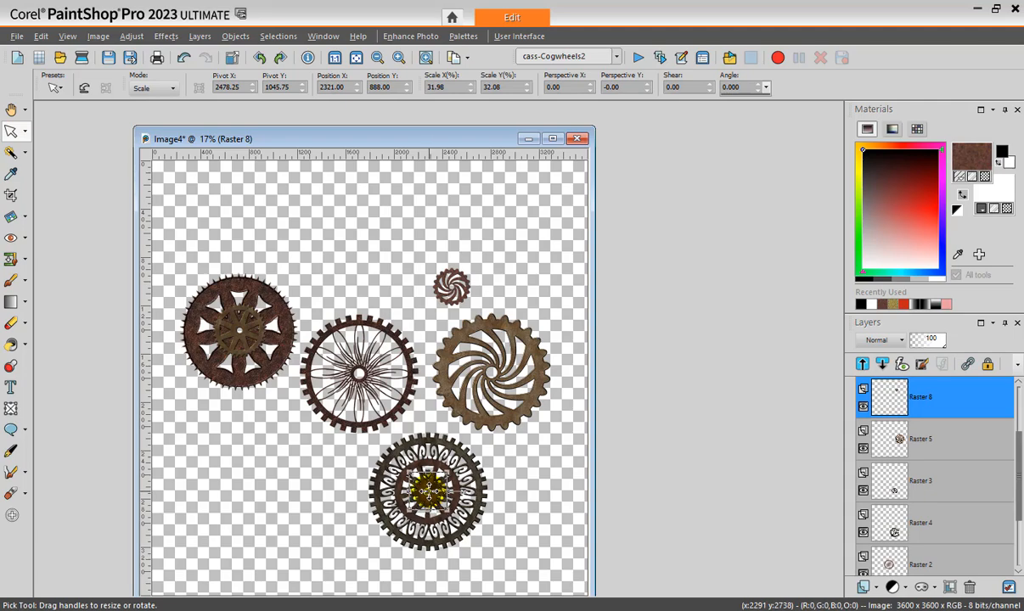
pyautogui.moveTo(429, 491); pyautogui.dragTo(429, 491)
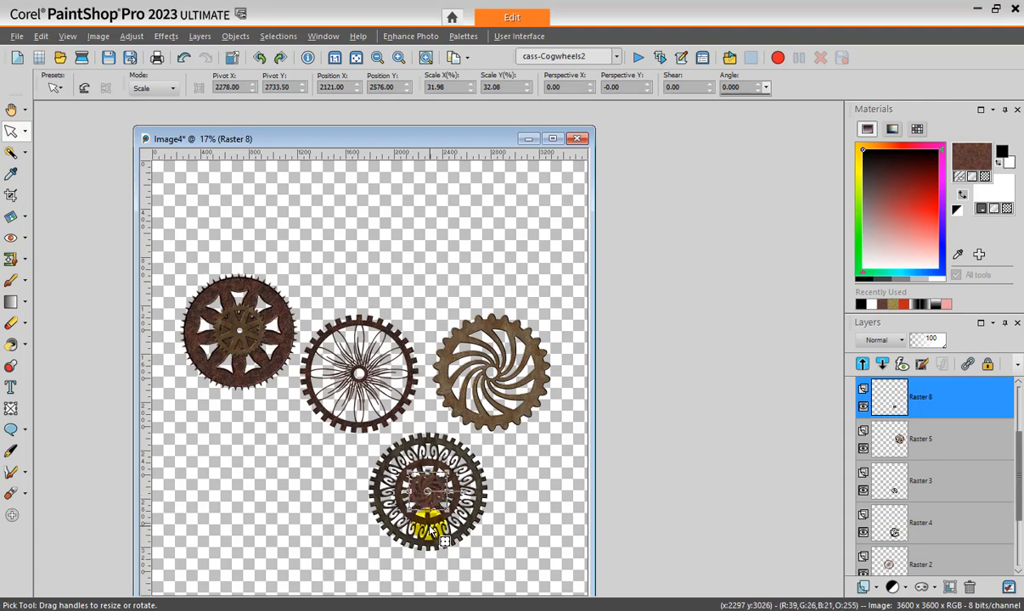
pyautogui.click(394, 356)
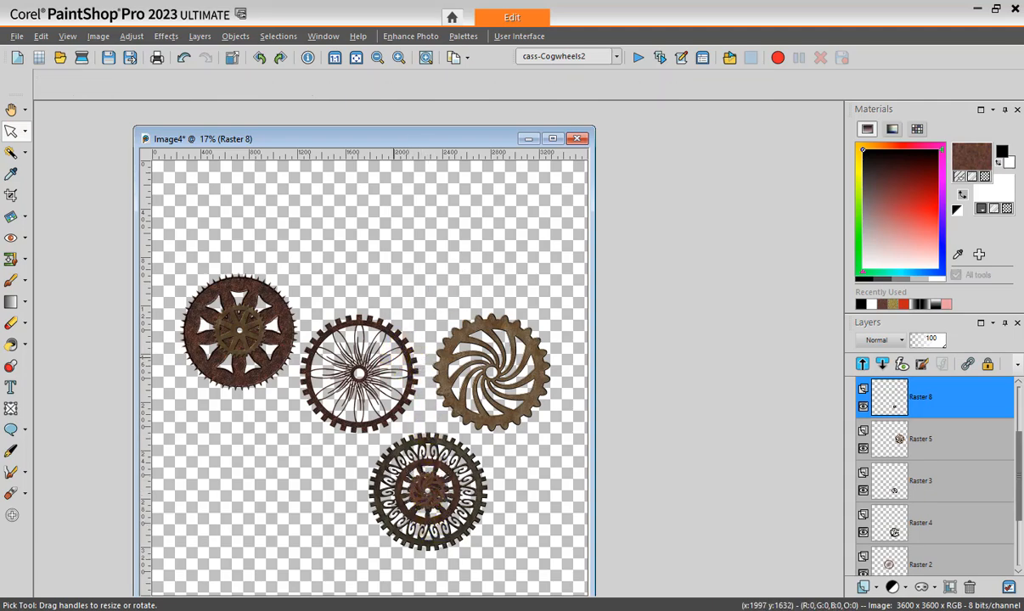
# Move the thin-spoked gear up between the outer gears and shift the bronze twirled gear slightly upward
pyautogui.press('m')
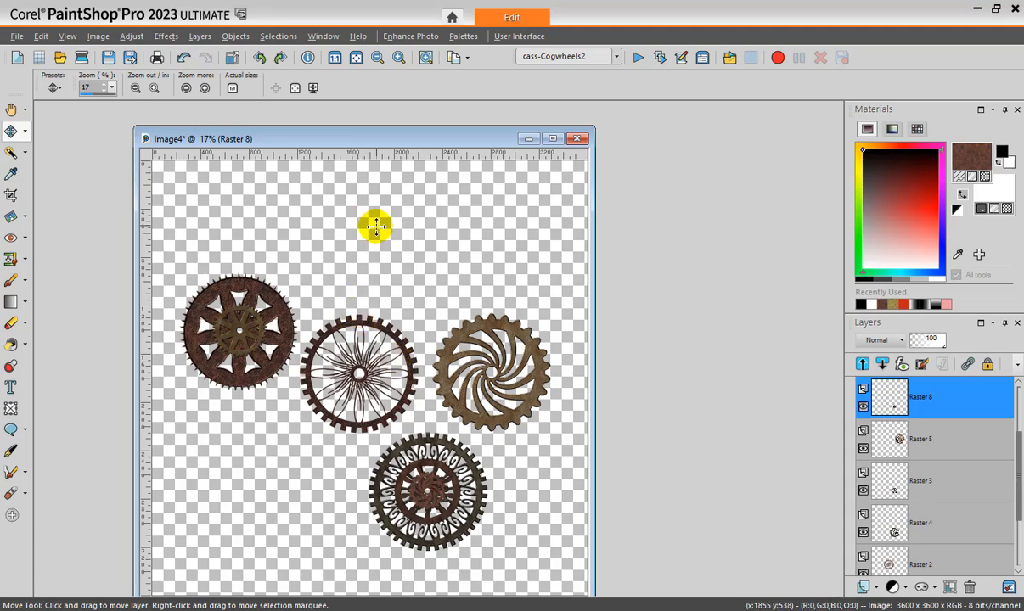
pyautogui.moveTo(359, 317); pyautogui.dragTo(374, 197)
pyautogui.moveTo(489, 316); pyautogui.dragTo(486, 293)
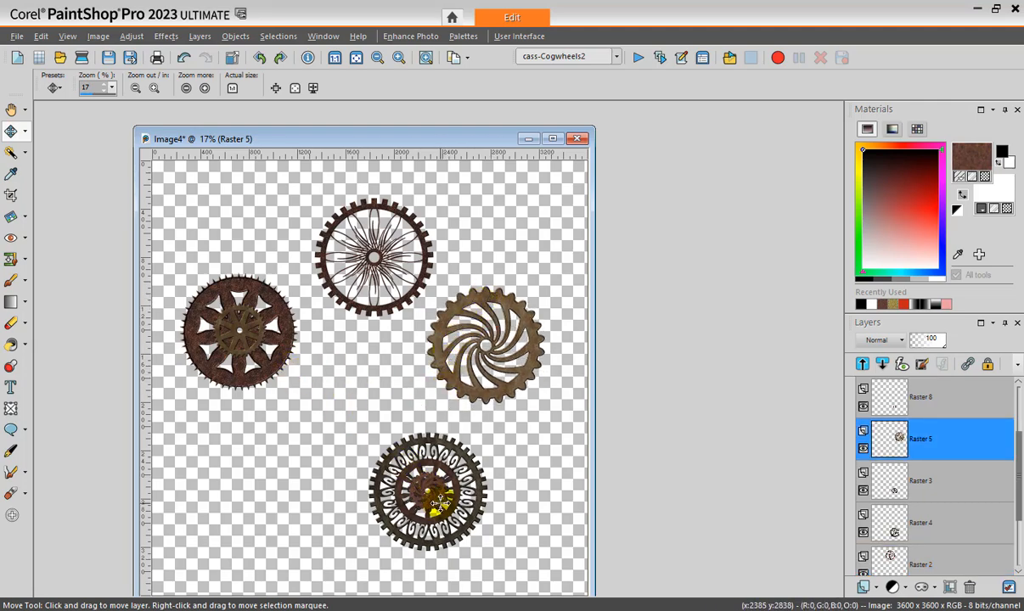
# Activate the Picture Tube tool, add a new raster layer, and move it to the very bottom of the layer stack
pyautogui.click(10, 367)
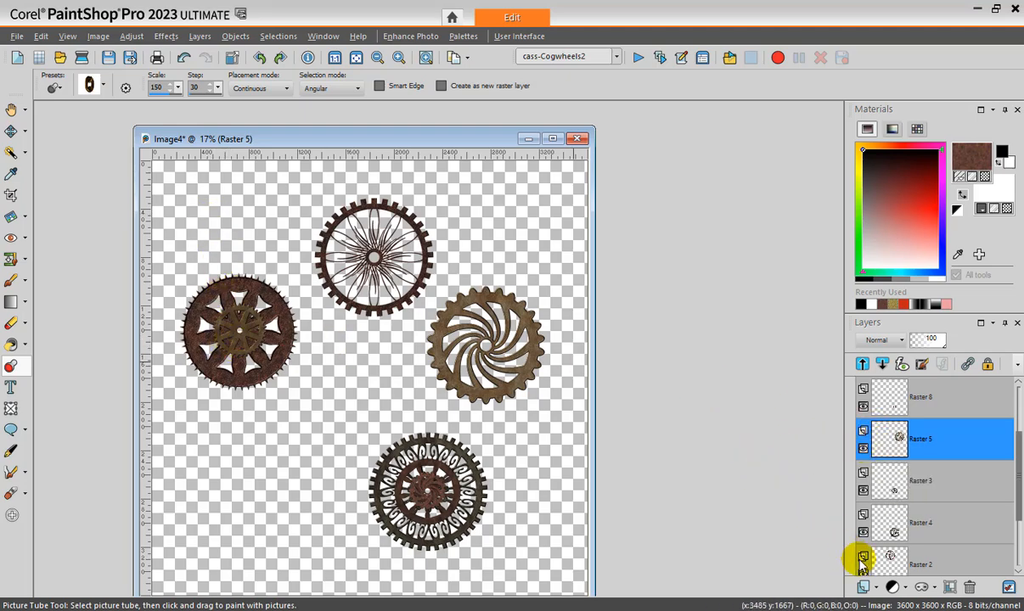
pyautogui.click(868, 584)
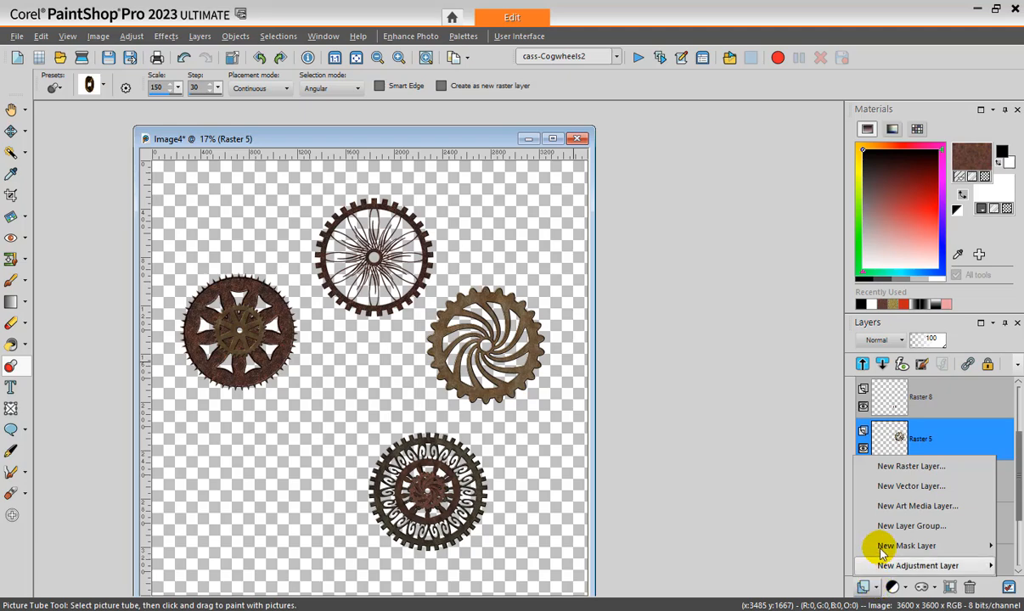
pyautogui.click(889, 466)
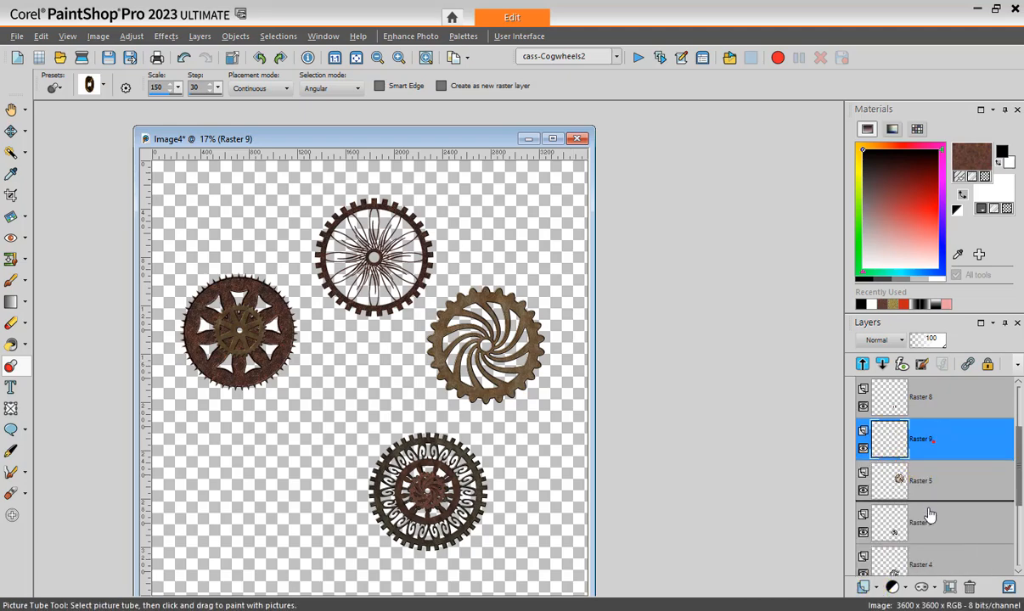
pyautogui.moveTo(930, 514); pyautogui.dragTo(909, 532)
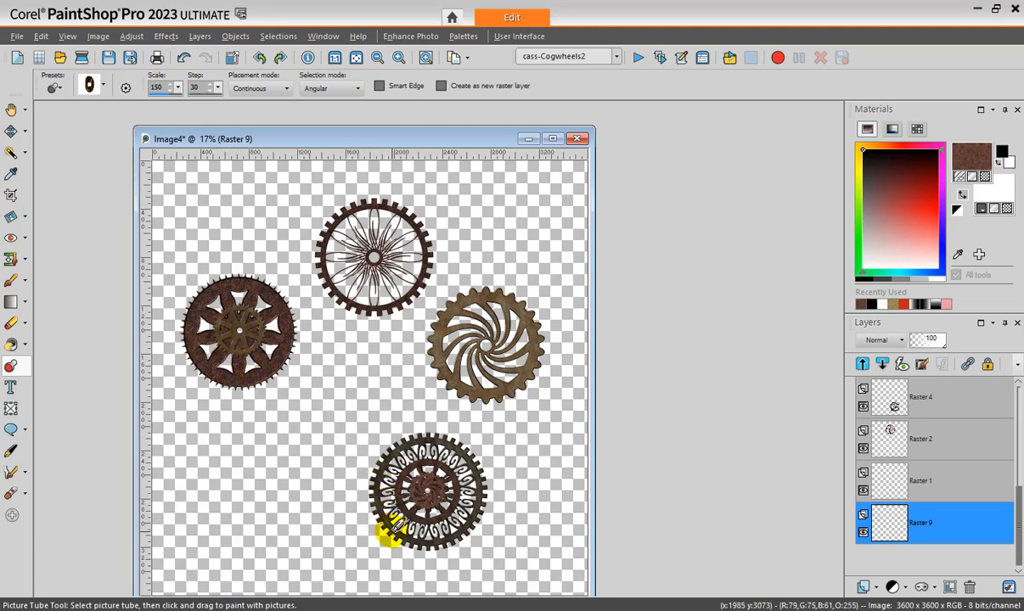
# Paint two straight chains between the spiked rusty gear and the ornate dark gear, and move the chain layer directly above Raster 7
pyautogui.keyDown('shift'); pyautogui.click(397, 530); pyautogui.keyUp('shift')
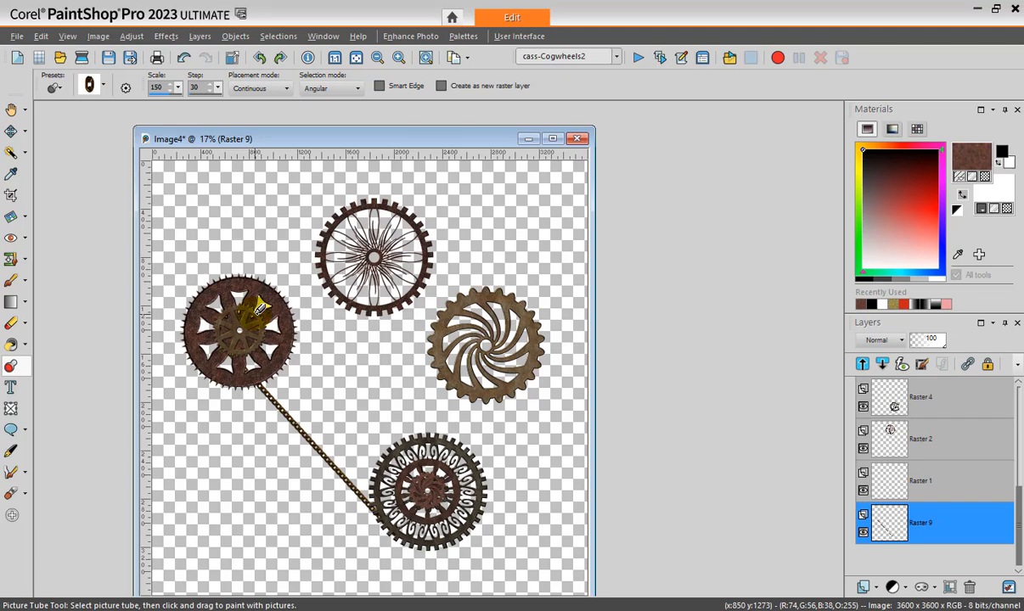
pyautogui.keyDown('shift'); pyautogui.click(466, 452); pyautogui.keyUp('shift')
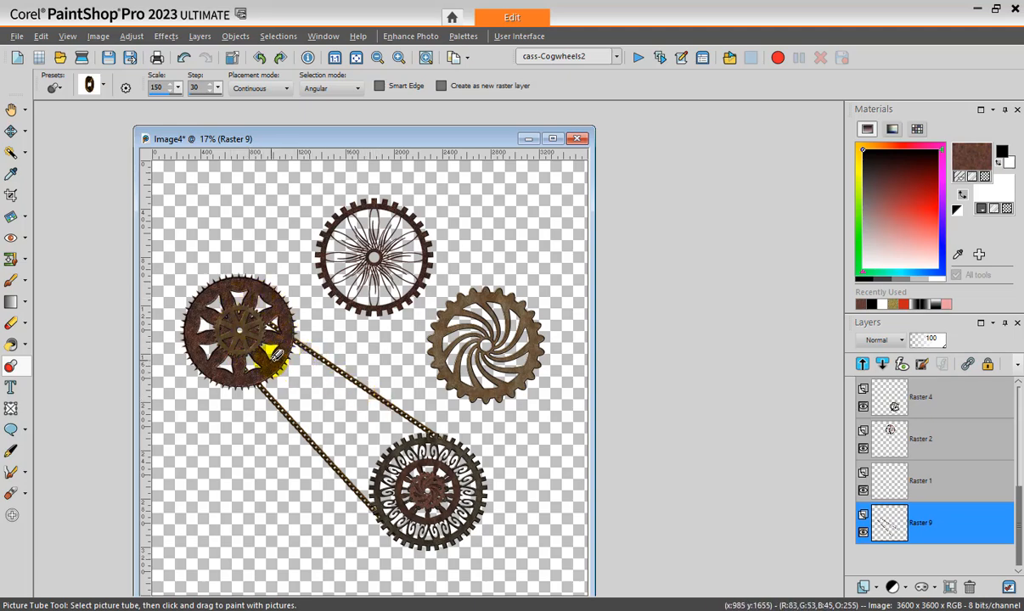
pyautogui.moveTo(896, 528); pyautogui.dragTo(893, 430)
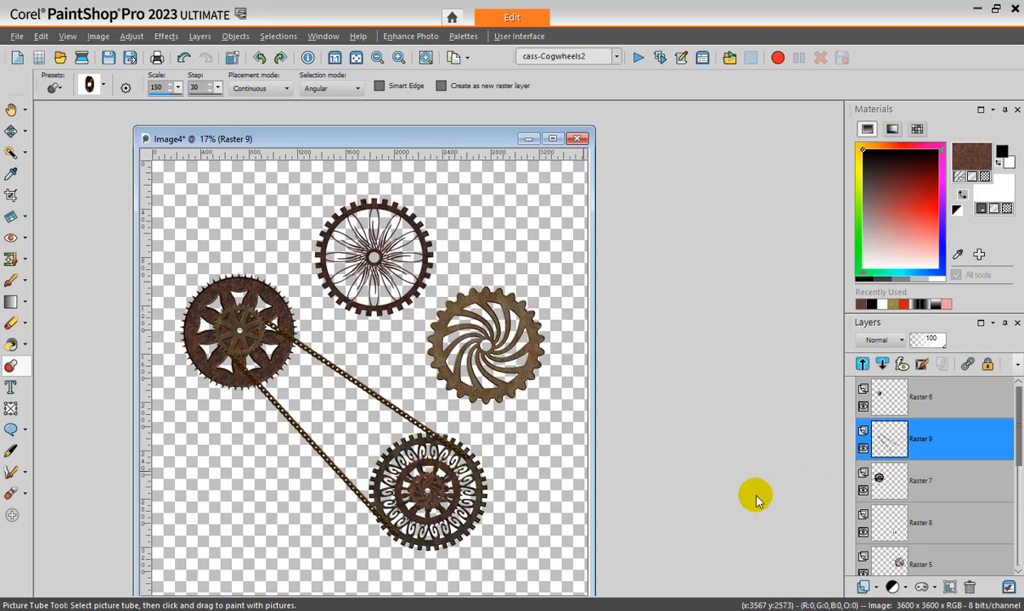
# Add a new raster layer above Raster 9 and paint two straight chains between the bronze twirled gear and the ornate dark gear
pyautogui.click(877, 592)
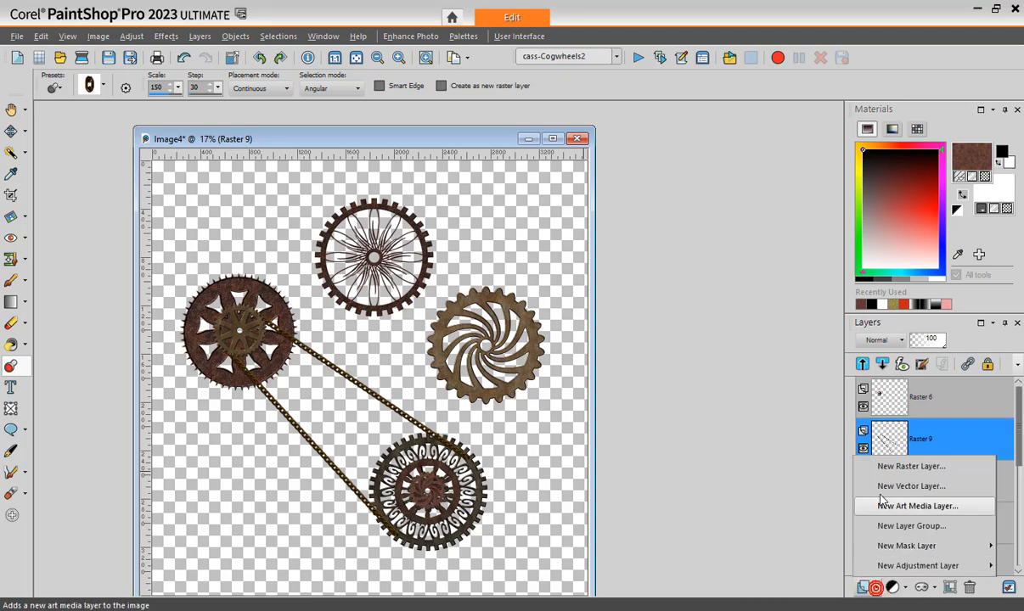
pyautogui.click(879, 464)
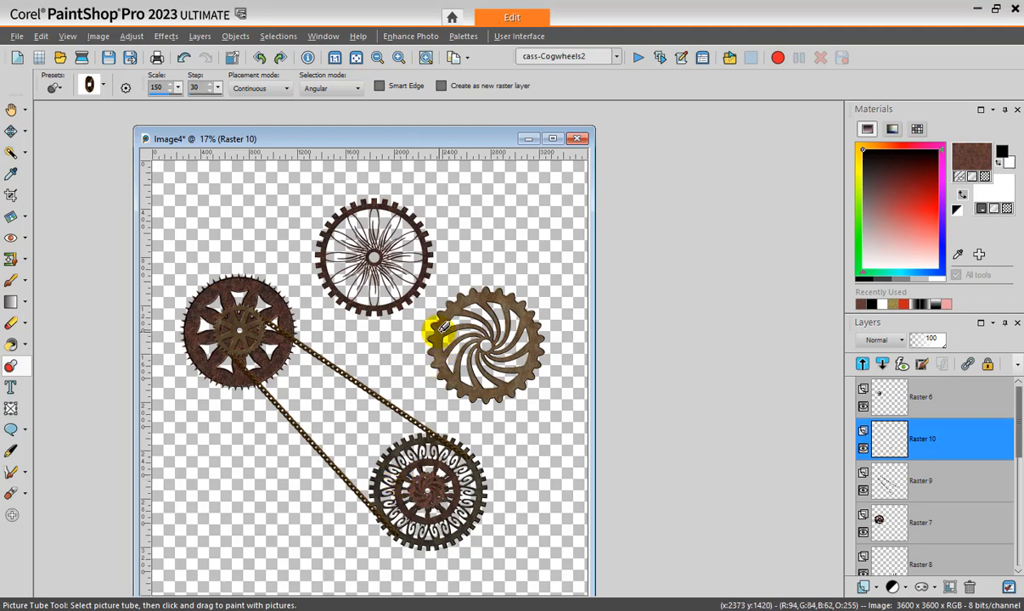
pyautogui.moveTo(444, 322); pyautogui.dragTo(413, 440)
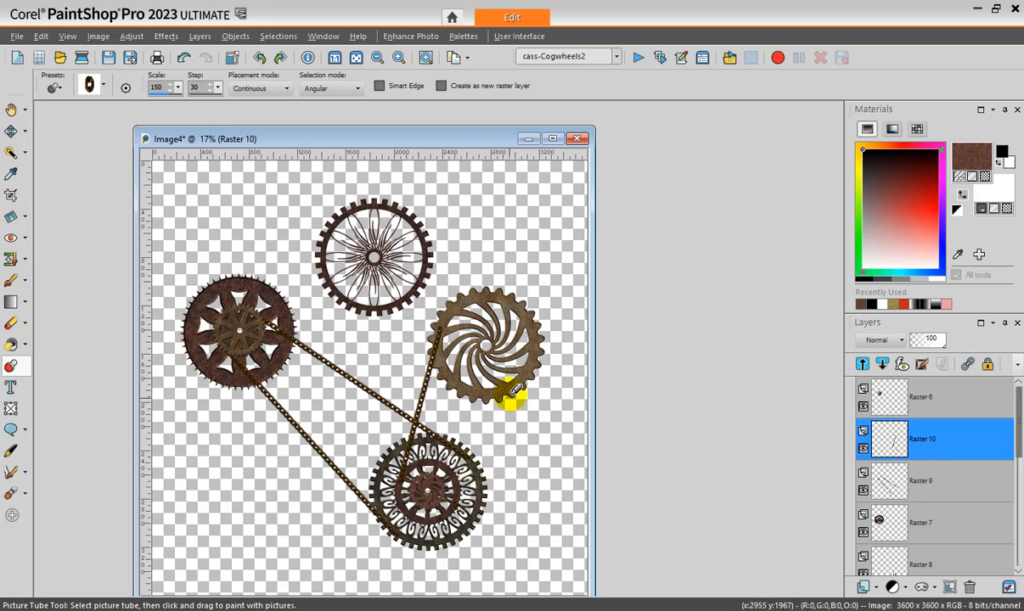
pyautogui.moveTo(537, 355); pyautogui.dragTo(488, 437)
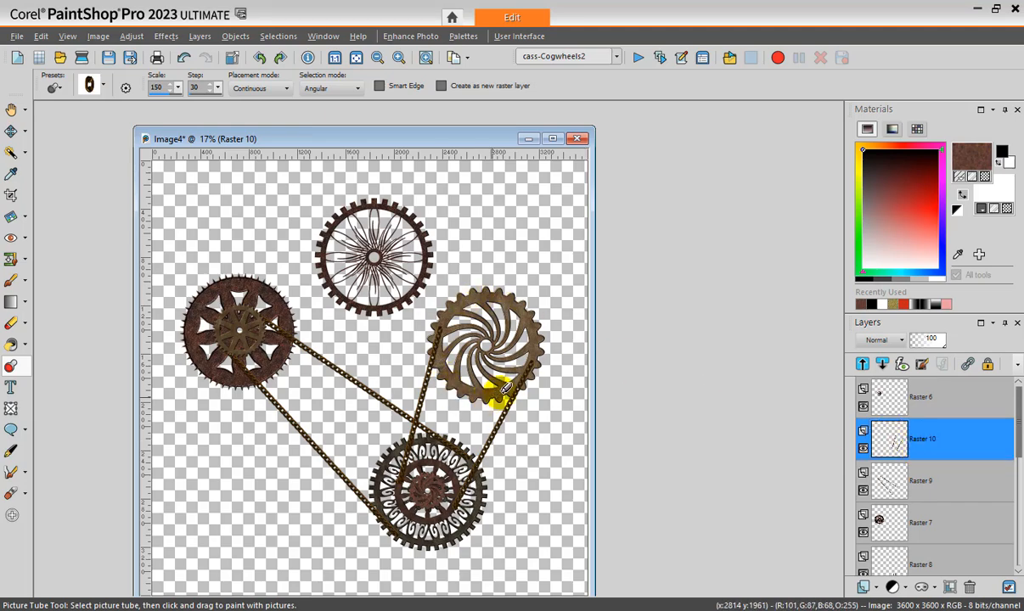
# Move the bronze twirled gear's layer, Raster 5, directly above the Raster 10 chain layer
pyautogui.scroll(-3, 949, 459)
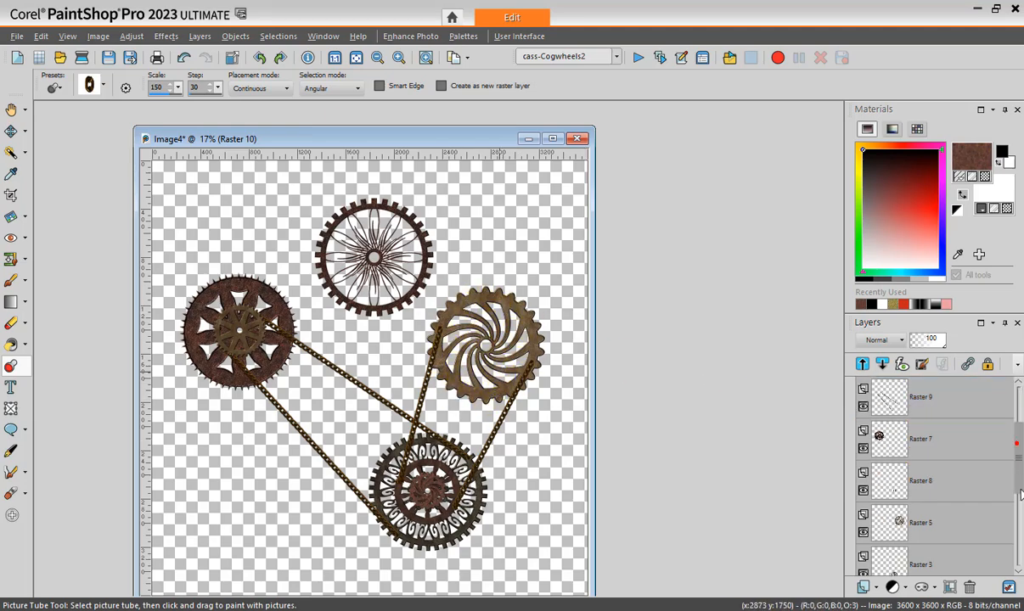
pyautogui.moveTo(932, 480); pyautogui.dragTo(923, 434)
pyautogui.moveTo(948, 427)
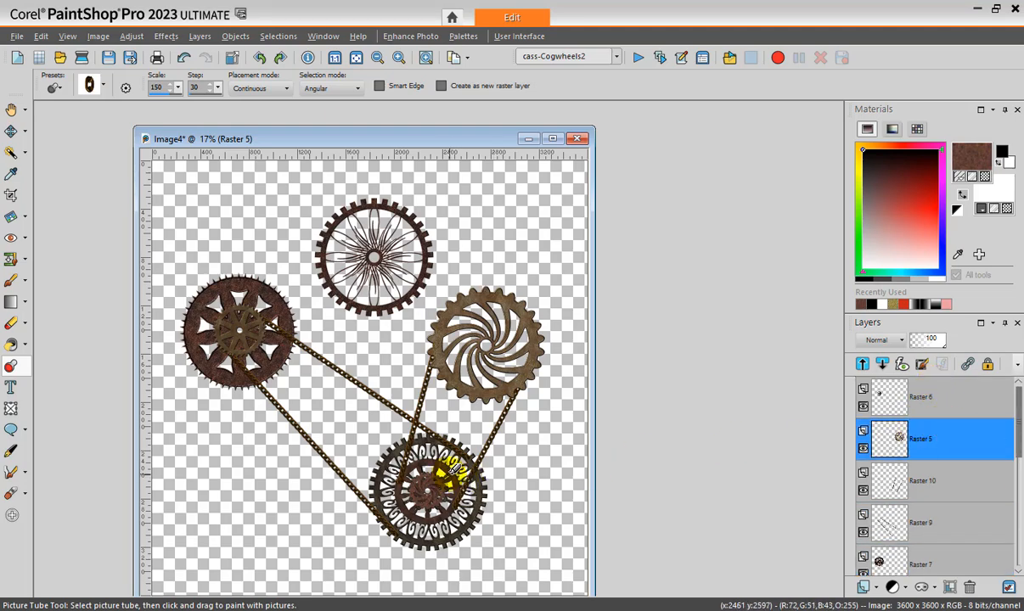
# Move the Raster 3 gear layer above Raster 10, and the small twirled gear layer Raster 8 above Raster 3
pyautogui.press('m')
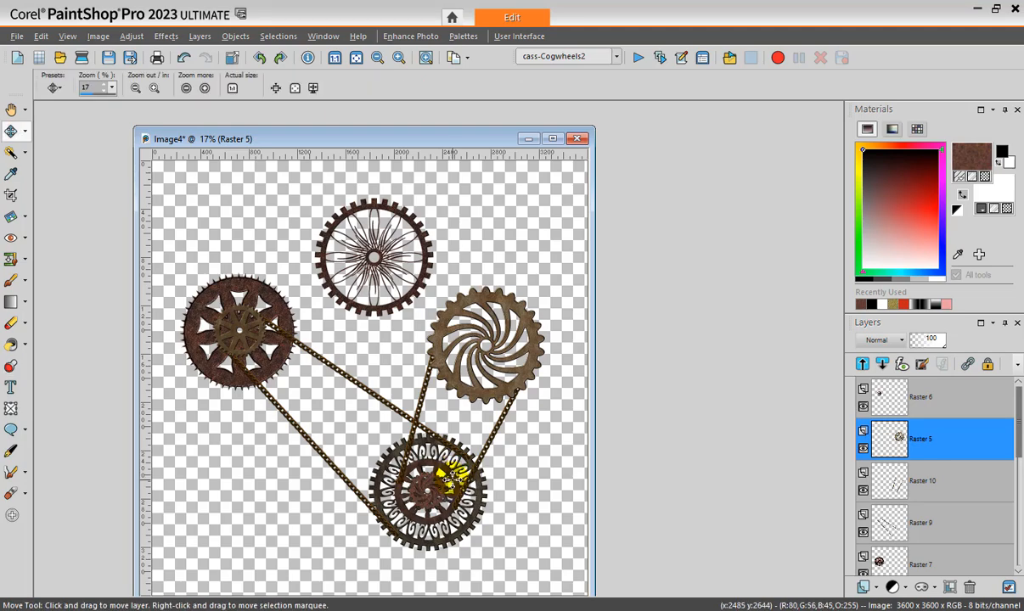
pyautogui.click(451, 481)
pyautogui.scroll(-3, 960, 441)
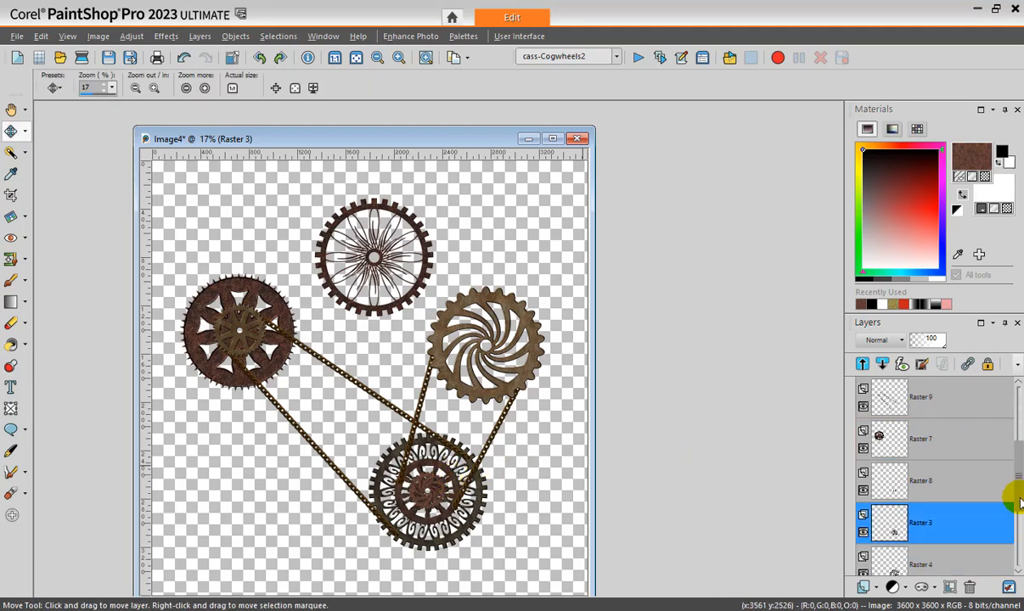
pyautogui.moveTo(962, 520); pyautogui.dragTo(926, 458)
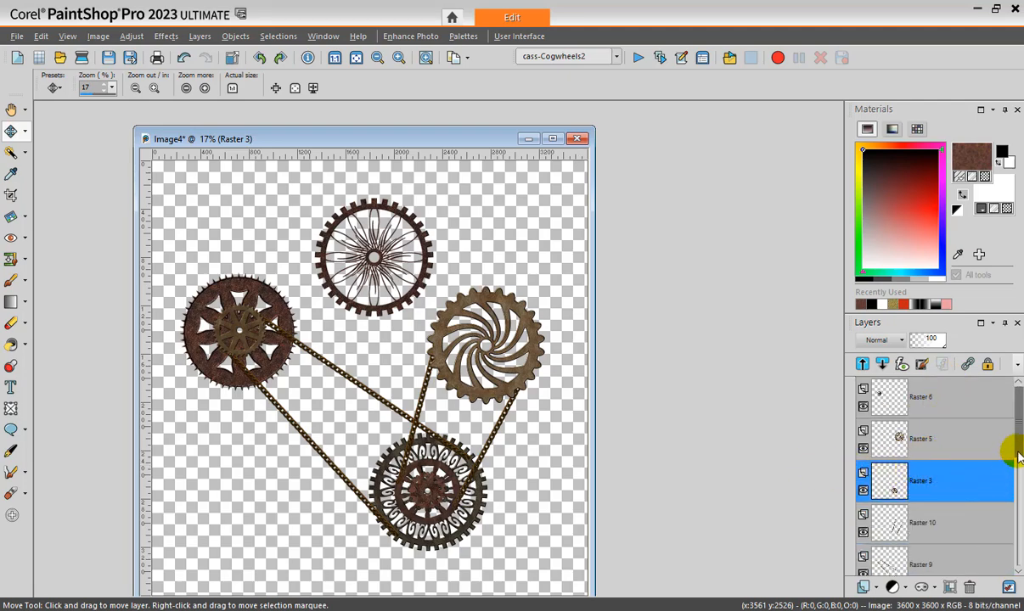
pyautogui.moveTo(1019, 447); pyautogui.dragTo(1010, 524)
pyautogui.click(901, 497)
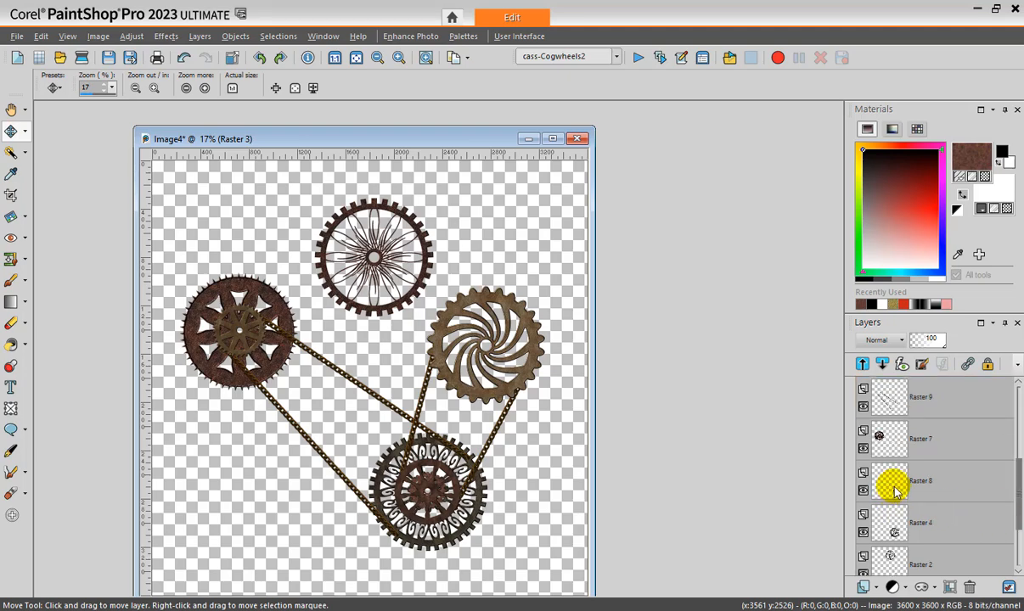
pyautogui.moveTo(905, 450)
pyautogui.mouseDown()
pyautogui.moveTo(903, 366)
pyautogui.moveTo(903, 471)
pyautogui.mouseUp()
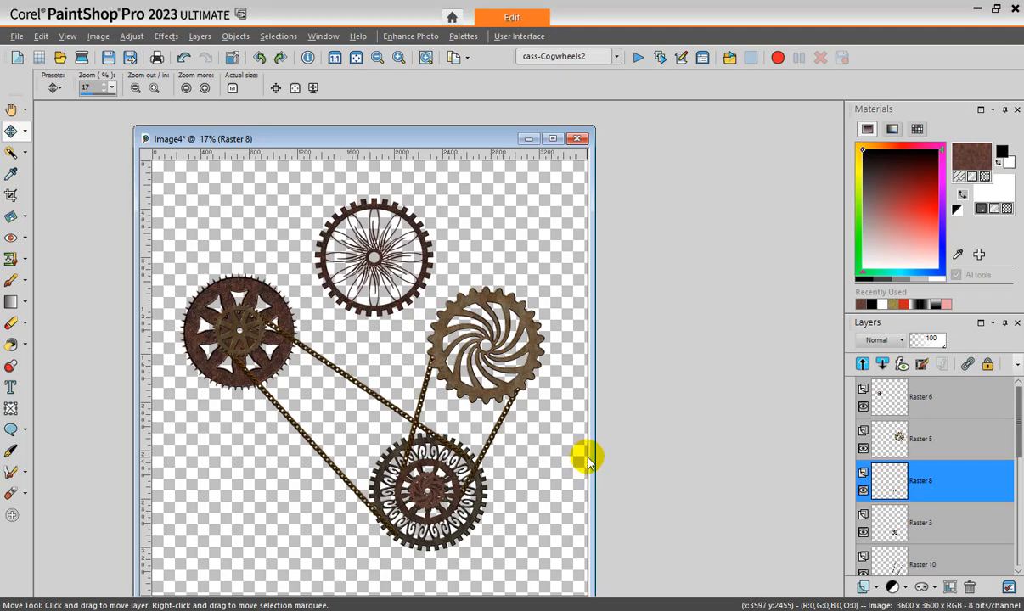
# On a new raster layer, paint straight chains linking the spiked, thin-spoked and bronze gears in a loop, and move it to the stack's bottom
pyautogui.click(11, 365)
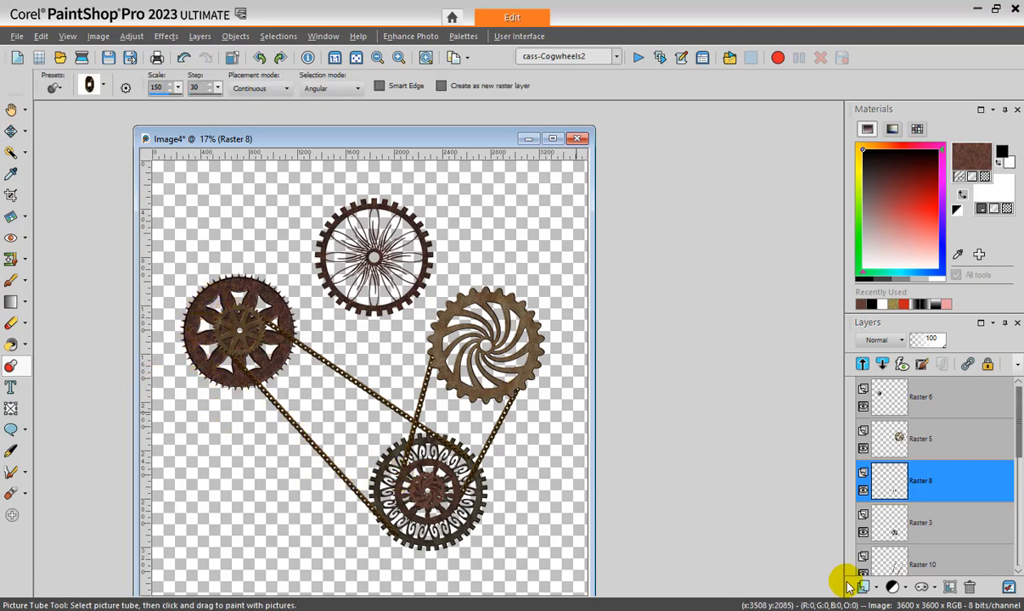
pyautogui.click(875, 587)
pyautogui.click(883, 465)
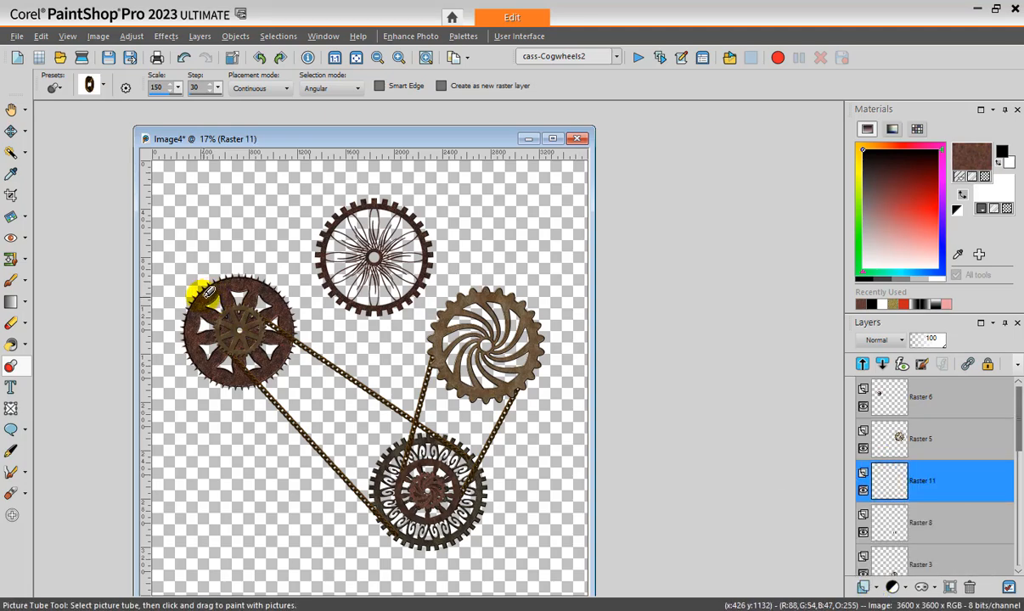
pyautogui.keyDown('shift'); pyautogui.click(345, 216); pyautogui.keyUp('shift')
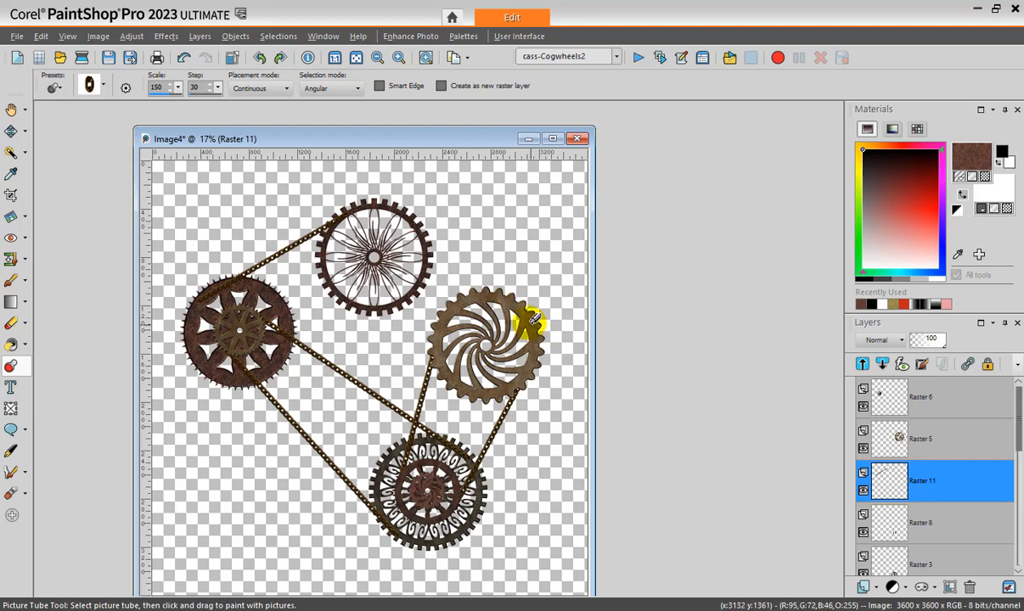
pyautogui.keyDown('shift'); pyautogui.click(499, 293); pyautogui.keyUp('shift')
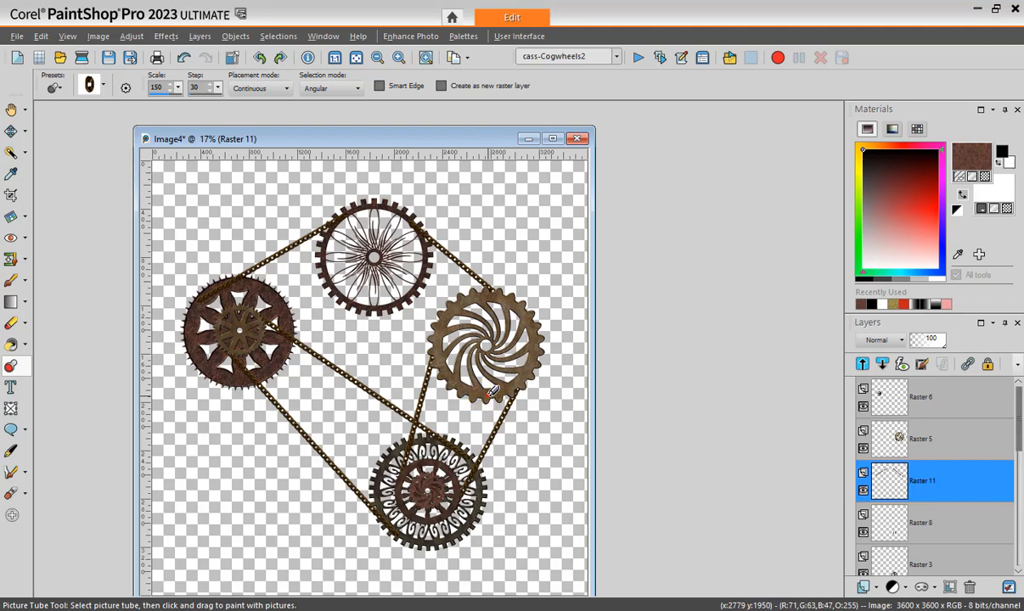
pyautogui.keyDown('shift'); pyautogui.click(236, 380); pyautogui.keyUp('shift')
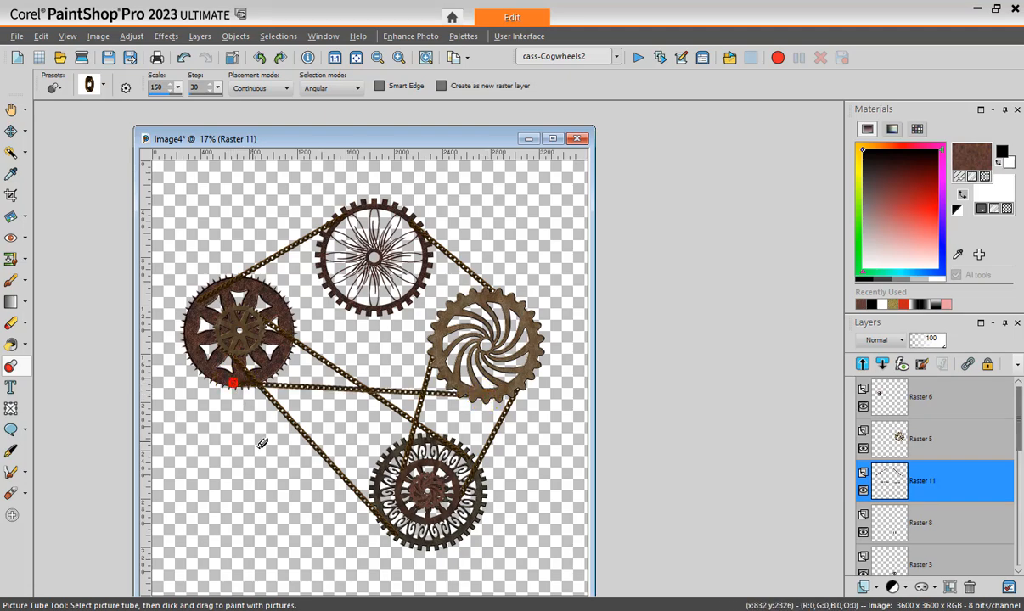
pyautogui.moveTo(919, 486); pyautogui.dragTo(917, 540)
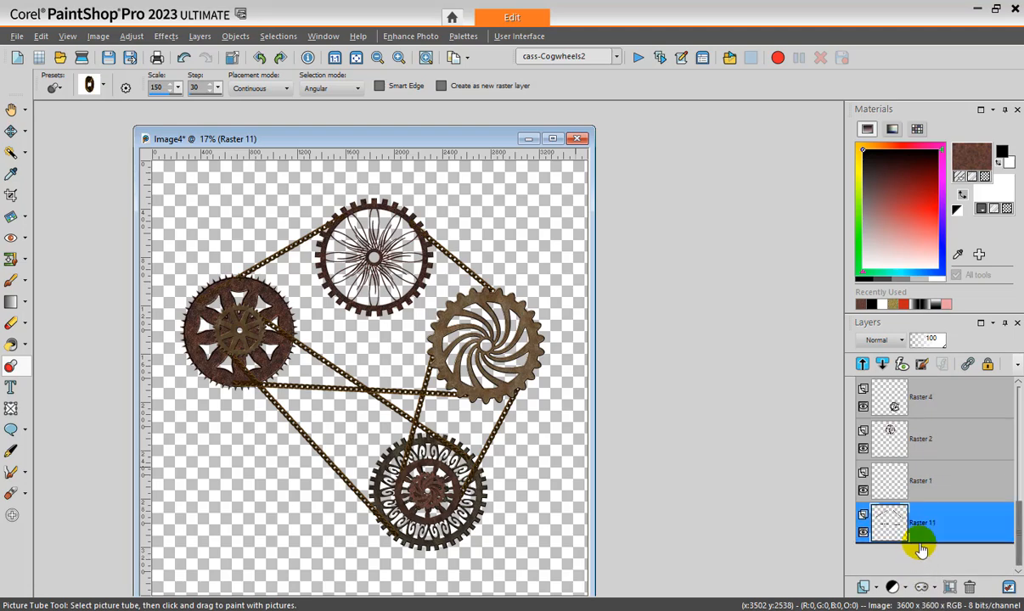
pyautogui.moveTo(916, 540)
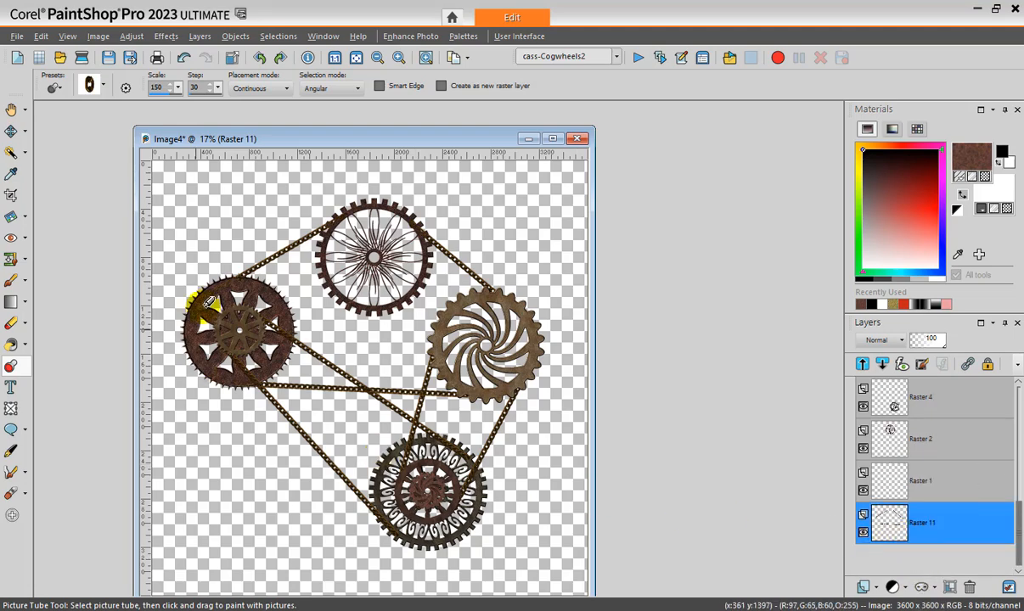